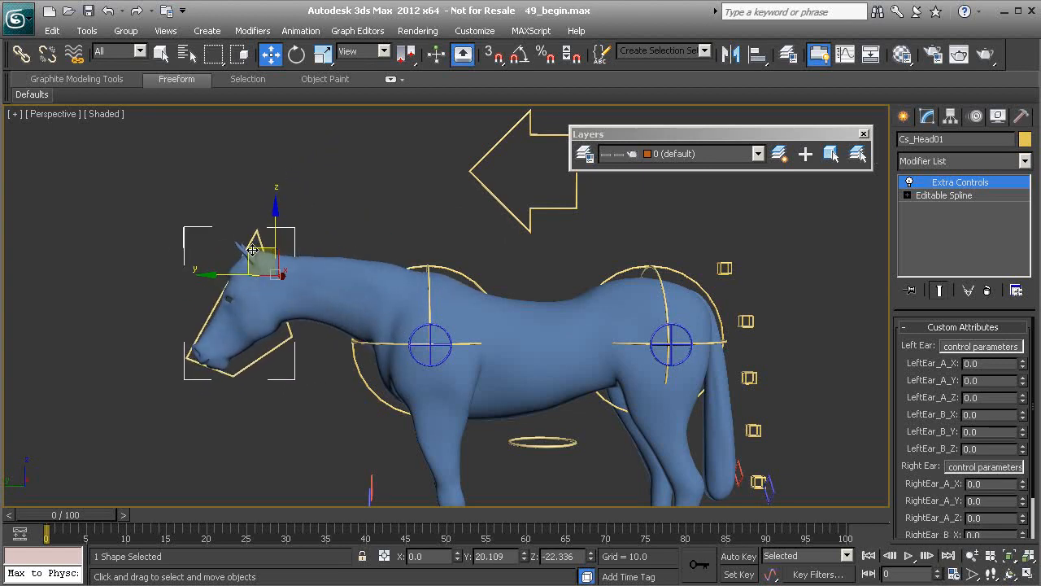
# Undo the last move of the horse's head control.
pyautogui.hotkey('ctrl', 'z')
pyautogui.scroll(1, 412, 392)
pyautogui.scroll(1, 389, 340)
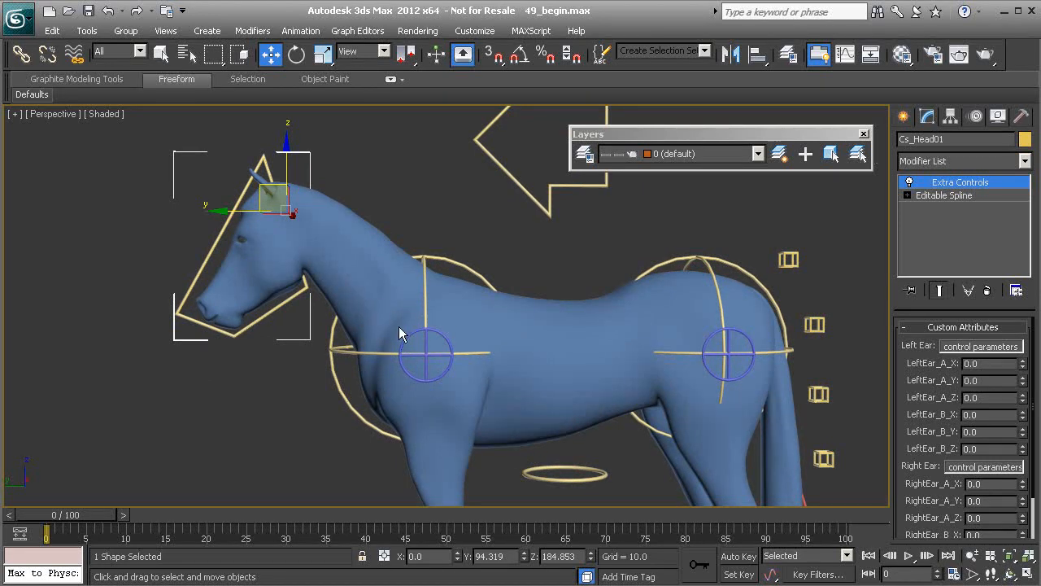
pyautogui.scroll(3, 399, 326)
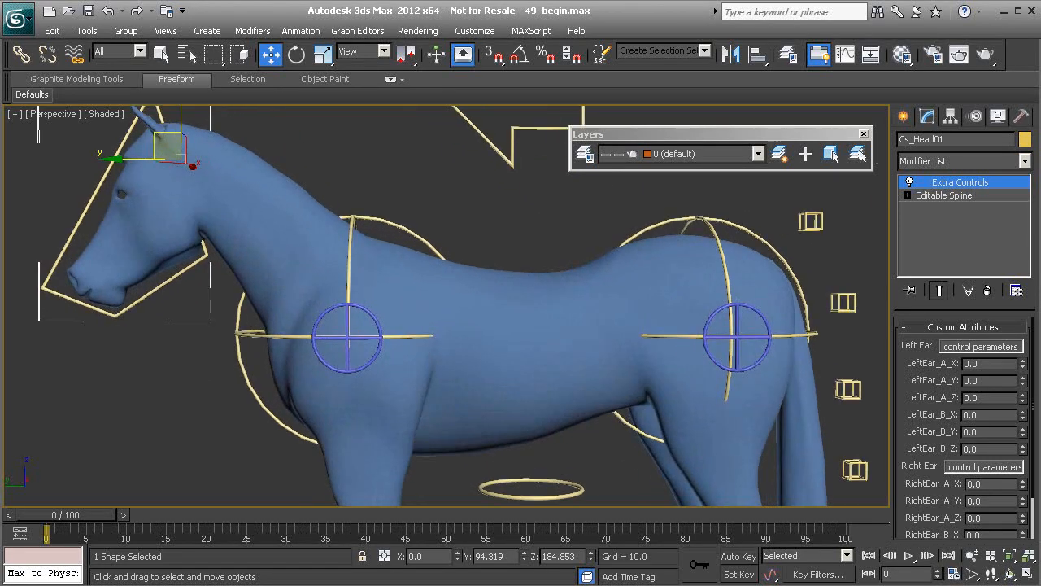
# Open the layer manager, switch the viewport to wireframe display and unhide the objects_to_hide layer.
pyautogui.click(580, 162)
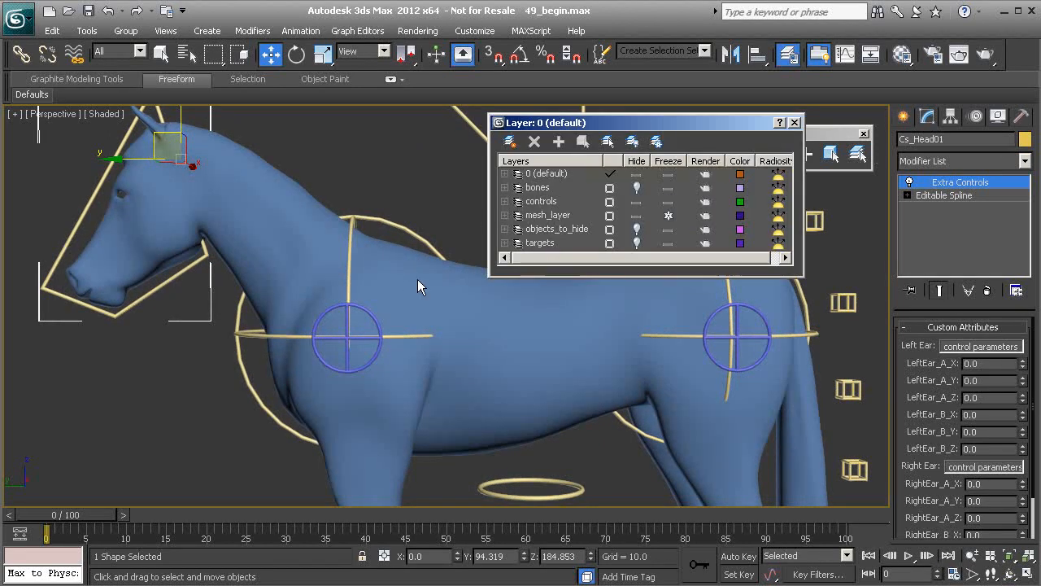
pyautogui.moveTo(327, 272); pyautogui.dragTo(333, 280, button='middle')
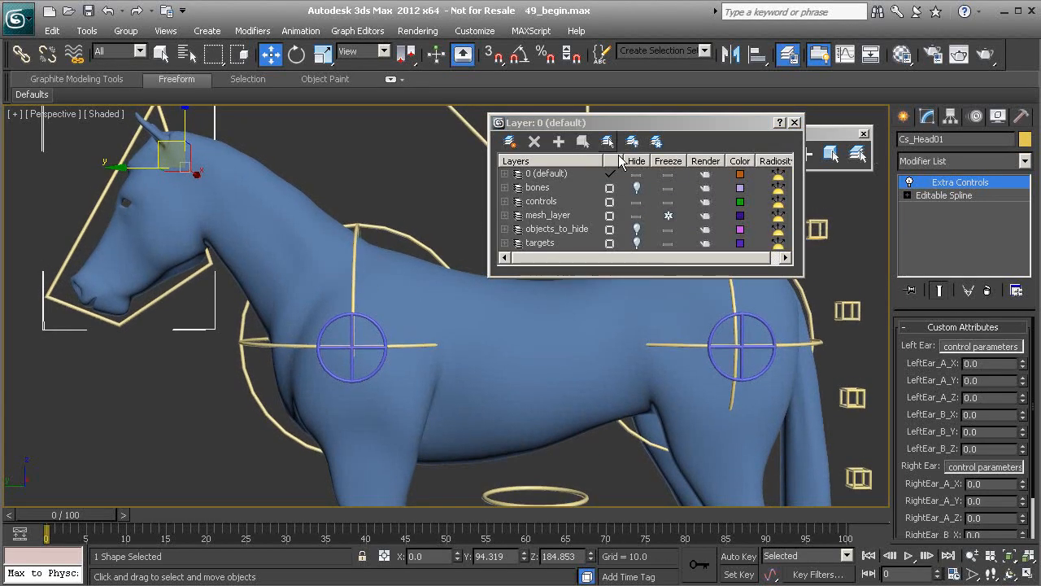
pyautogui.moveTo(633, 124); pyautogui.dragTo(651, 124)
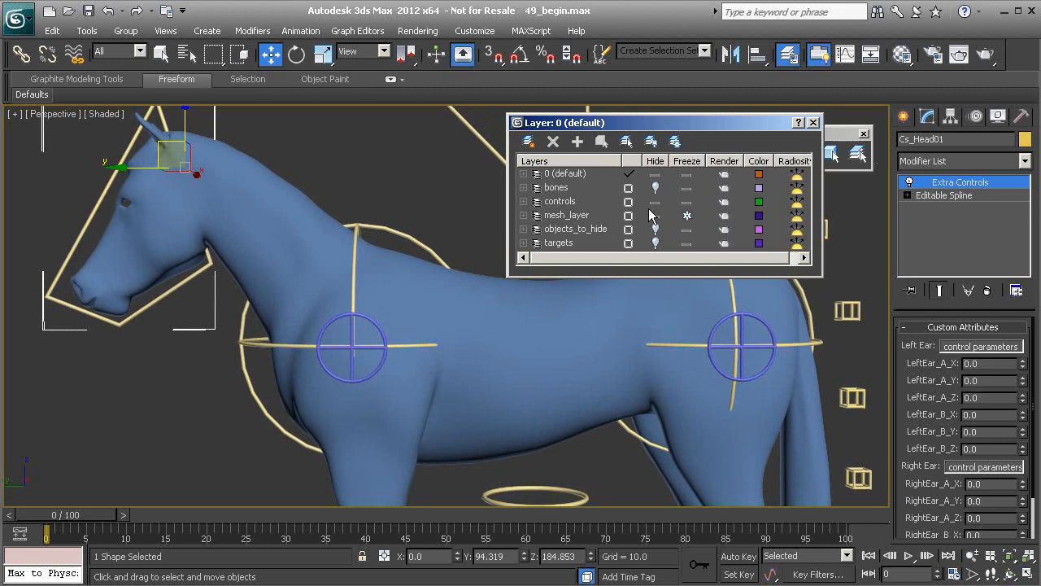
pyautogui.moveTo(343, 294); pyautogui.dragTo(344, 281, button='middle')
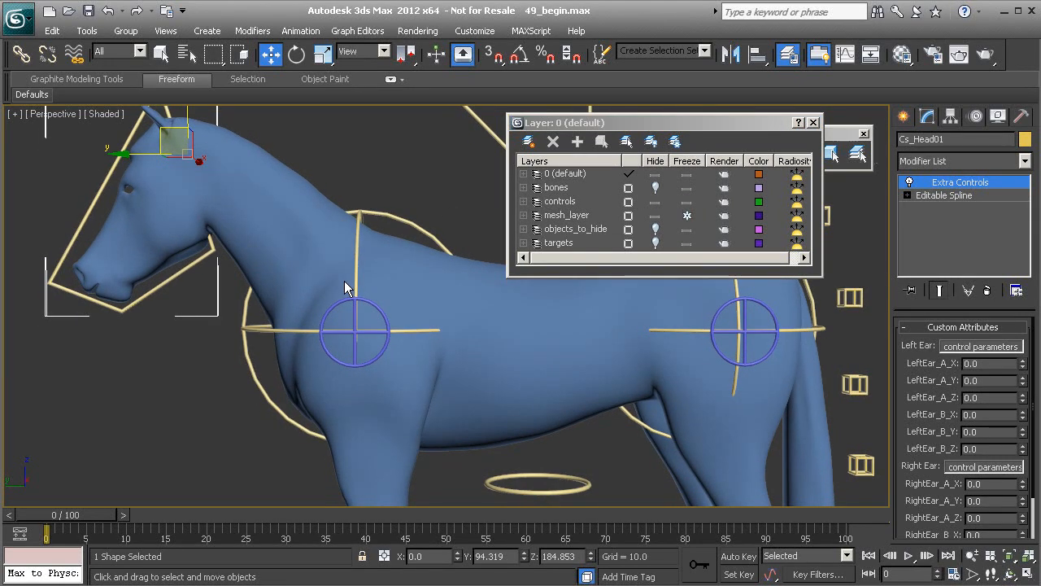
pyautogui.press('F3')
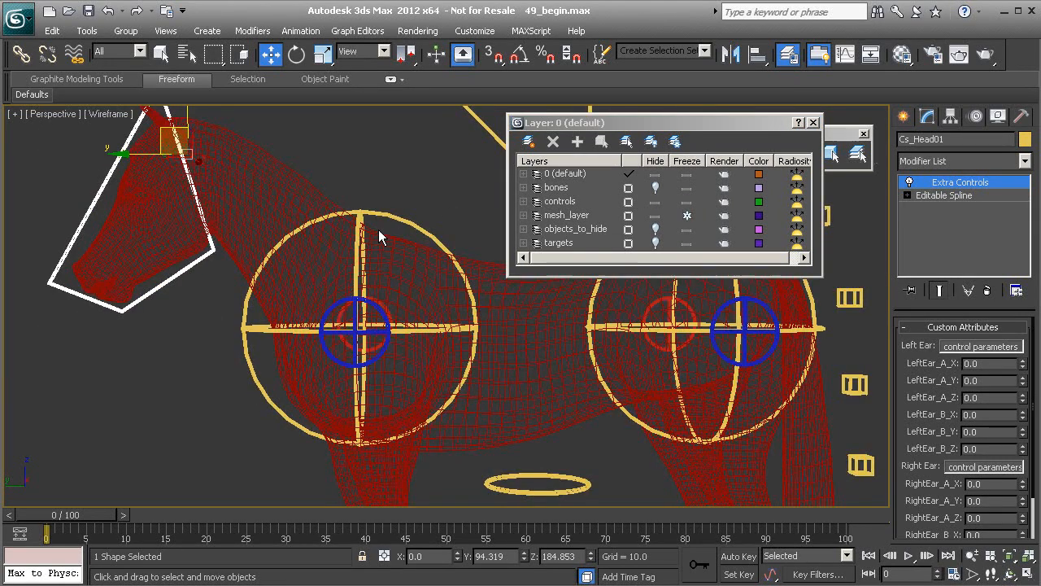
pyautogui.click(656, 229)
pyautogui.scroll(5, 329, 377)
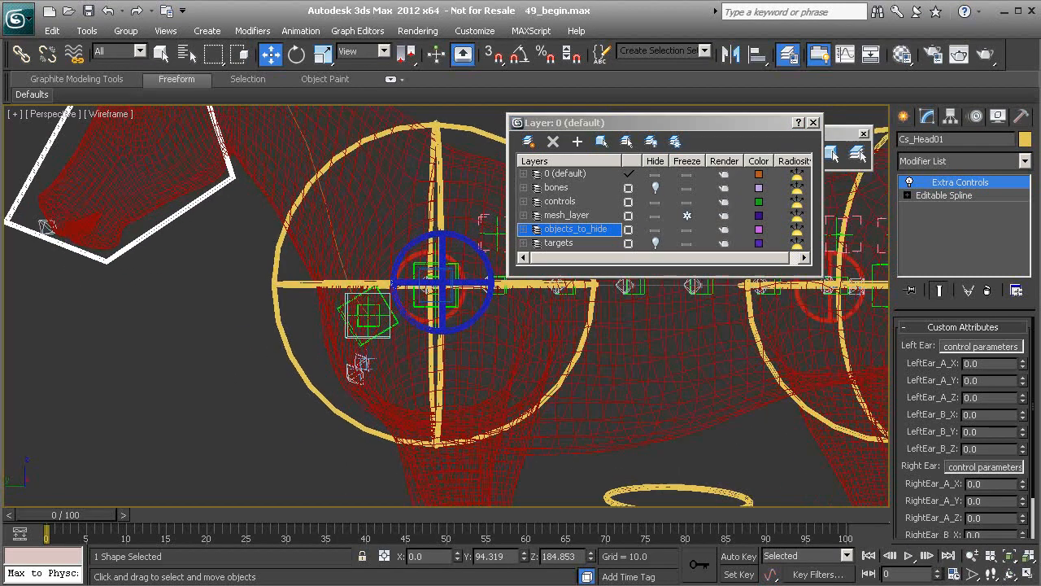
# Select the PtDrv_NeckRoot01 point helper at the base of the neck and examine its placement relative to the head.
pyautogui.click(349, 324)
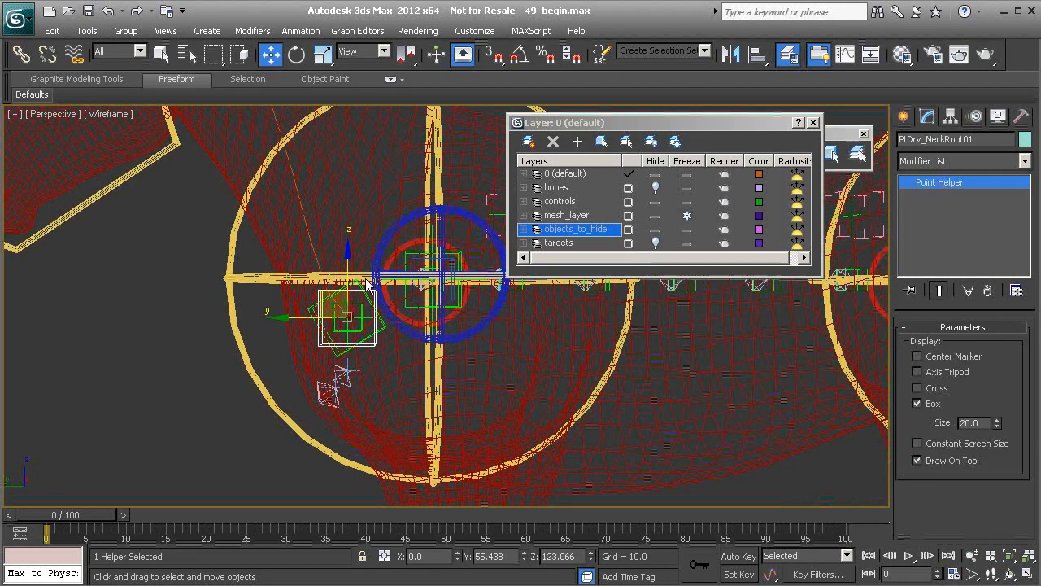
pyautogui.scroll(-5, 399, 369)
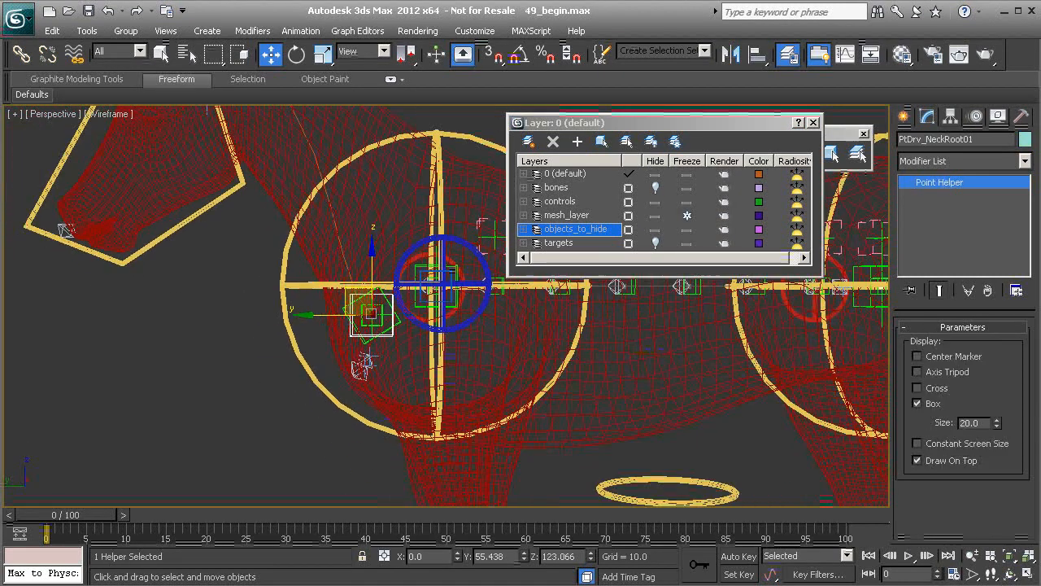
pyautogui.scroll(4, 398, 368)
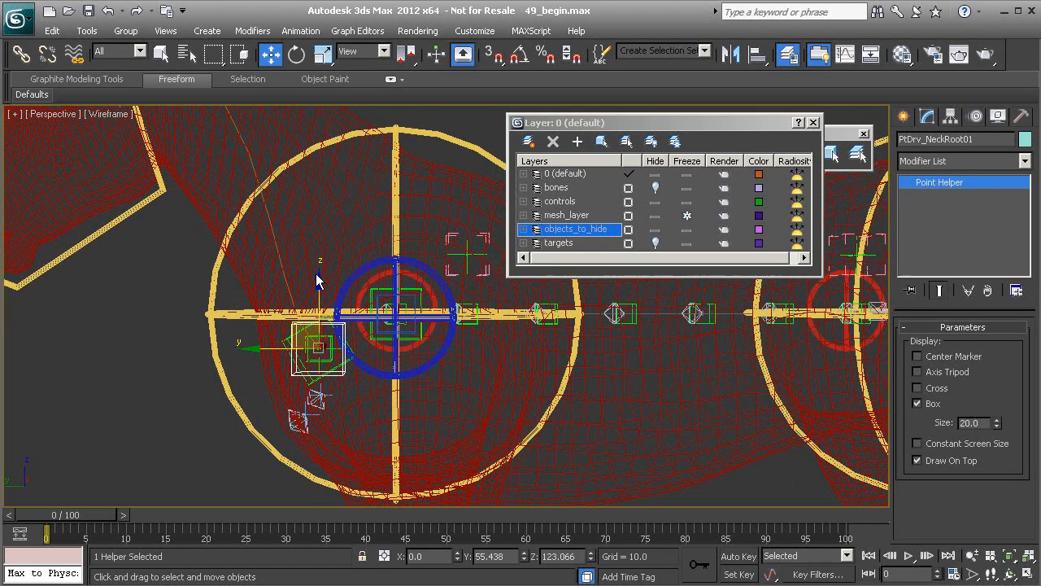
pyautogui.scroll(-4, 337, 293)
pyautogui.scroll(2, 292, 282)
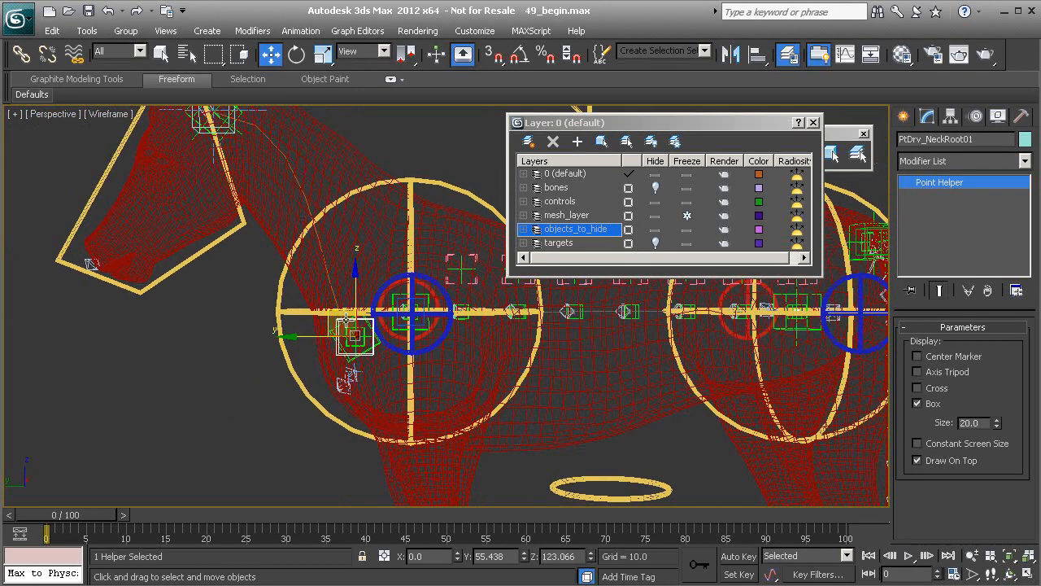
pyautogui.scroll(1, 358, 294)
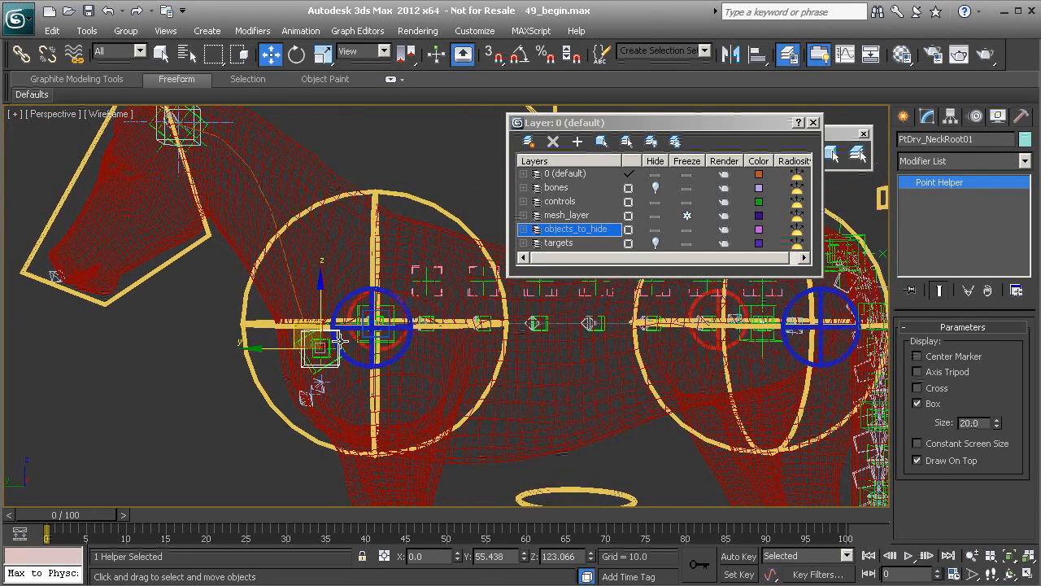
pyautogui.scroll(2, 195, 276)
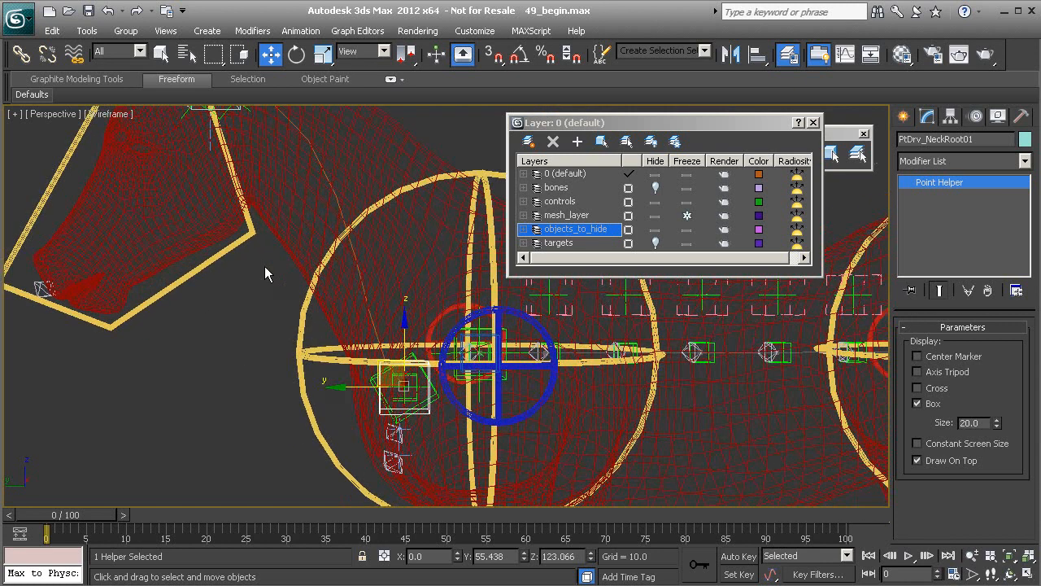
# Link the Cs_Head01 head control to the PtDrv_NeckRoot01 helper as its parent.
pyautogui.click(196, 267)
pyautogui.scroll(1, 244, 325)
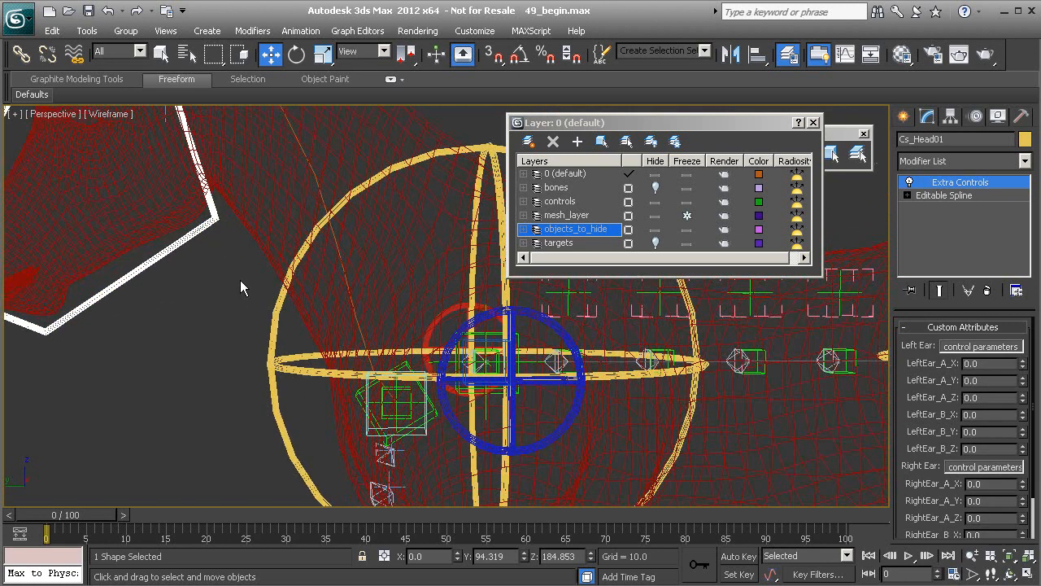
pyautogui.click(21, 53)
pyautogui.scroll(3, 193, 334)
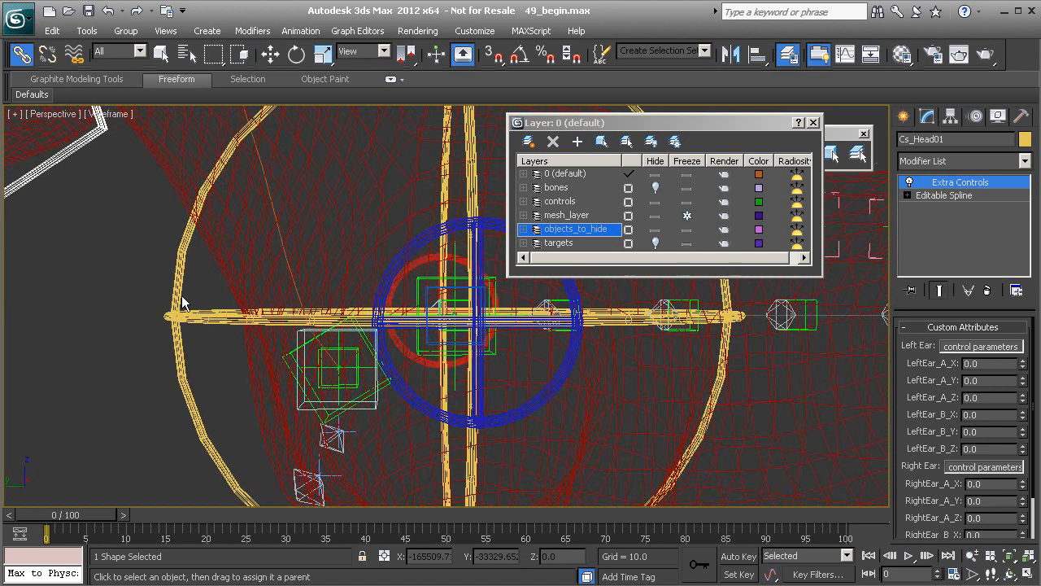
pyautogui.moveTo(143, 242); pyautogui.dragTo(167, 211, button='middle')
pyautogui.moveTo(50, 152); pyautogui.dragTo(322, 380)
# Select the neck-root helper and rotate it in shaded display to test how the head control follows.
pyautogui.click(318, 383)
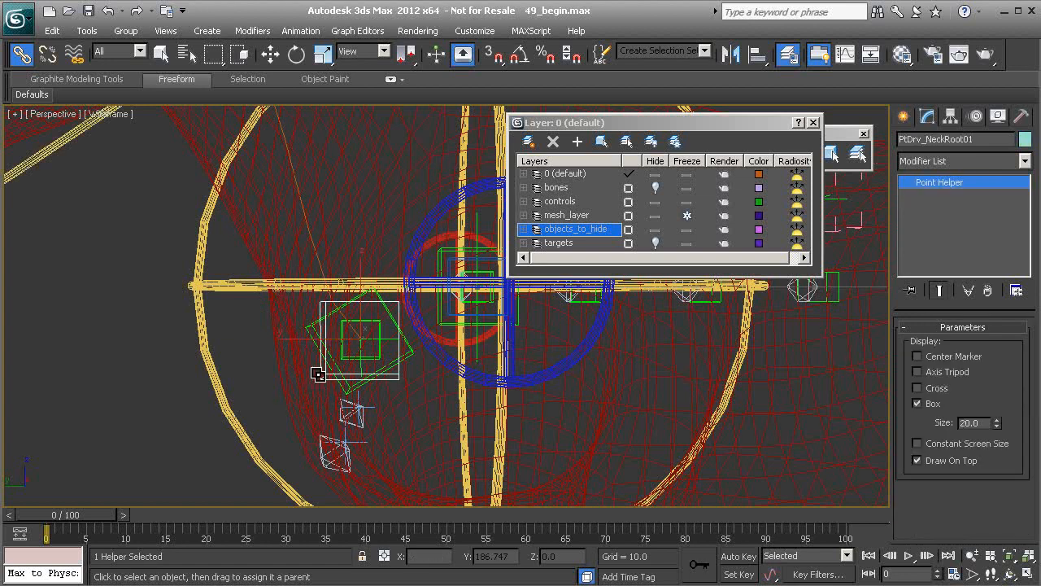
pyautogui.scroll(-4, 285, 325)
pyautogui.press('e')
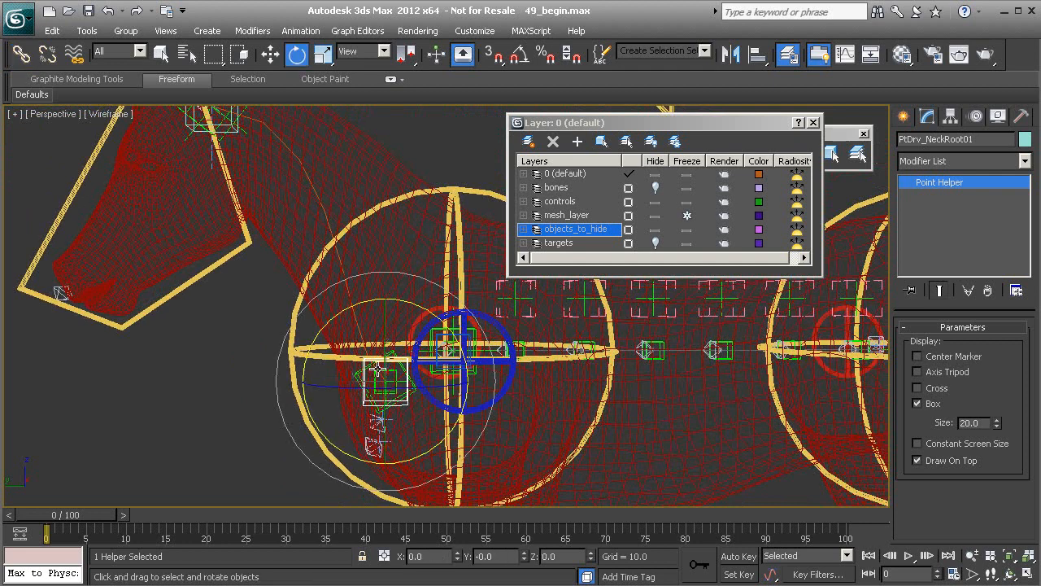
pyautogui.scroll(-3, 405, 322)
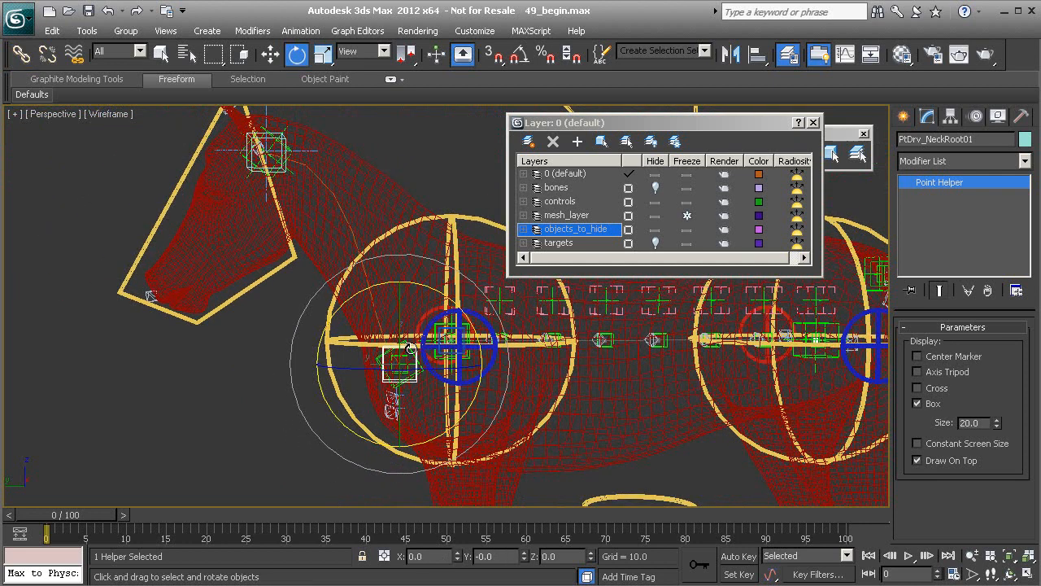
pyautogui.press('F3')
pyautogui.moveTo(413, 350)
pyautogui.mouseDown()
pyautogui.moveTo(411, 220)
pyautogui.moveTo(411, 279)
pyautogui.moveTo(425, 288)
pyautogui.moveTo(407, 305)
pyautogui.moveTo(439, 293)
pyautogui.moveTo(451, 306)
pyautogui.moveTo(391, 296)
pyautogui.moveTo(405, 285)
pyautogui.moveTo(383, 204)
pyautogui.moveTo(426, 274)
pyautogui.moveTo(413, 198)
pyautogui.moveTo(391, 273)
pyautogui.moveTo(407, 306)
pyautogui.mouseUp()
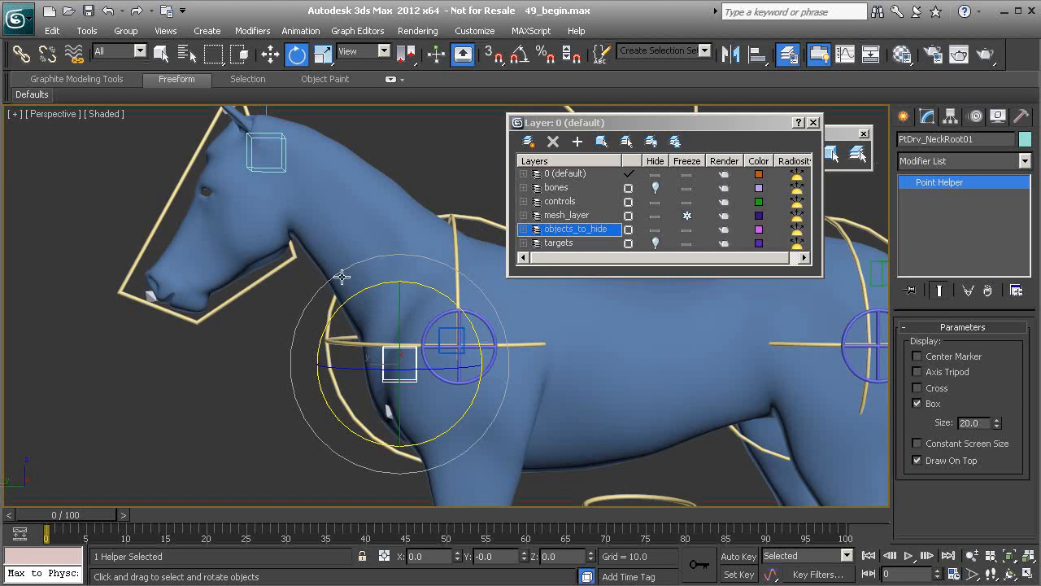
pyautogui.moveTo(440, 293); pyautogui.dragTo(225, 363)
pyautogui.click(227, 362)
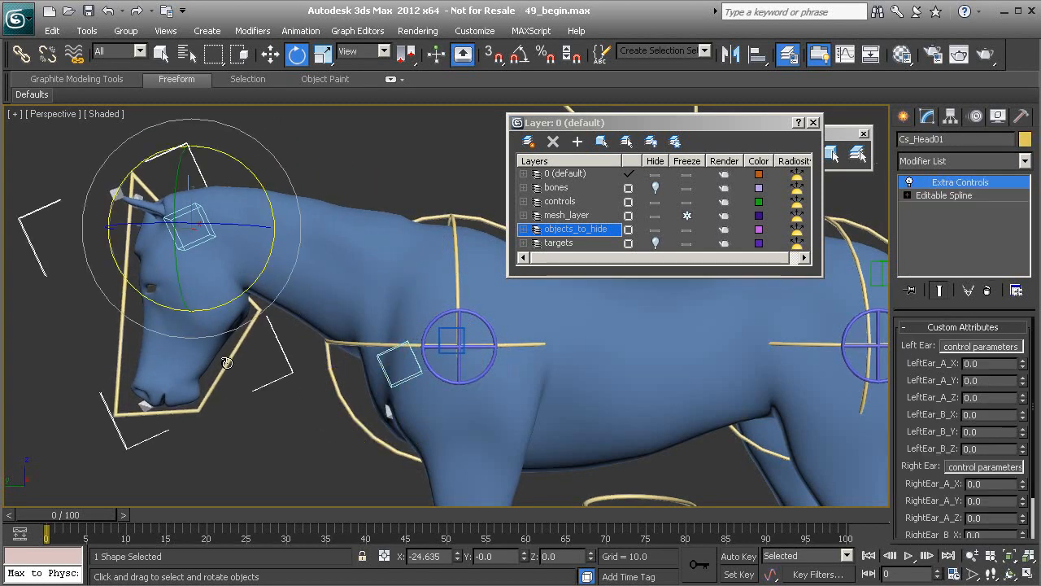
# Test moving the head control downward, and undo the test move and the neck-root rotation.
pyautogui.press('w')
pyautogui.moveTo(167, 202); pyautogui.dragTo(142, 380)
pyautogui.hotkey('ctrl', 'z')
pyautogui.hotkey('ctrl', 'z')
pyautogui.hotkey('ctrl', 'z')
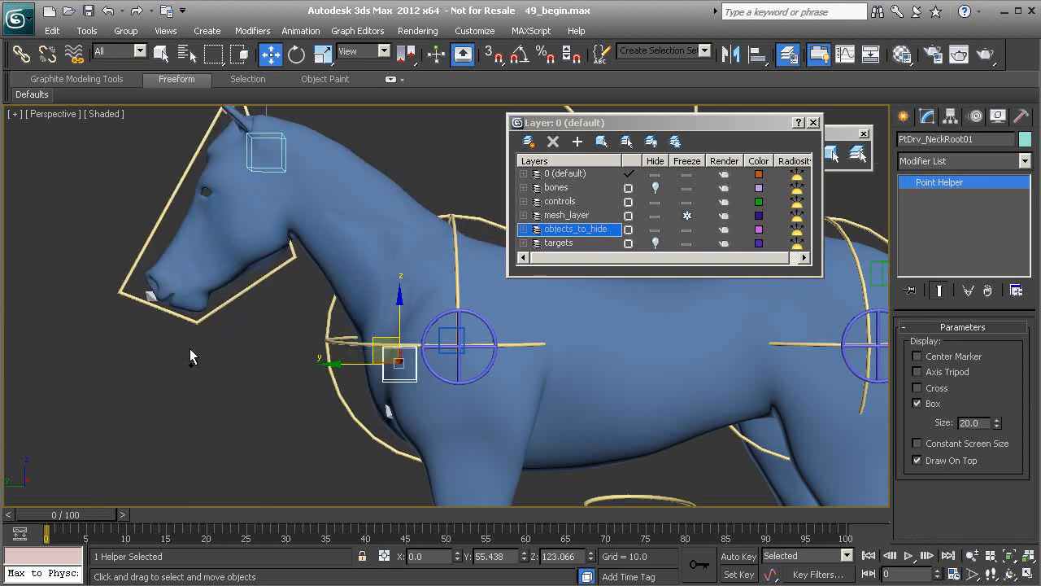
# Examine the neck-root helper's position relative to the head and shoulder controls from several angles.
pyautogui.moveTo(381, 298); pyautogui.dragTo(323, 262, button='middle')
pyautogui.scroll(-3, 324, 265)
pyautogui.moveTo(298, 331)
pyautogui.keyDown('alt'); pyautogui.mouseDown(button='middle')
pyautogui.moveTo(415, 344)
pyautogui.moveTo(365, 367)
pyautogui.moveTo(316, 335)
pyautogui.mouseUp(button='middle'); pyautogui.keyUp('alt')
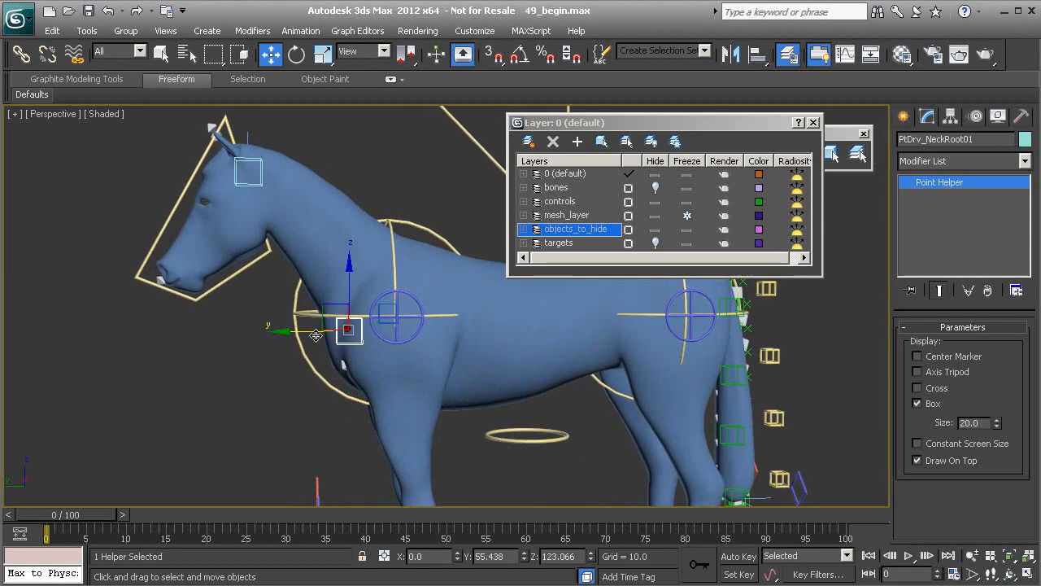
pyautogui.scroll(3, 315, 335)
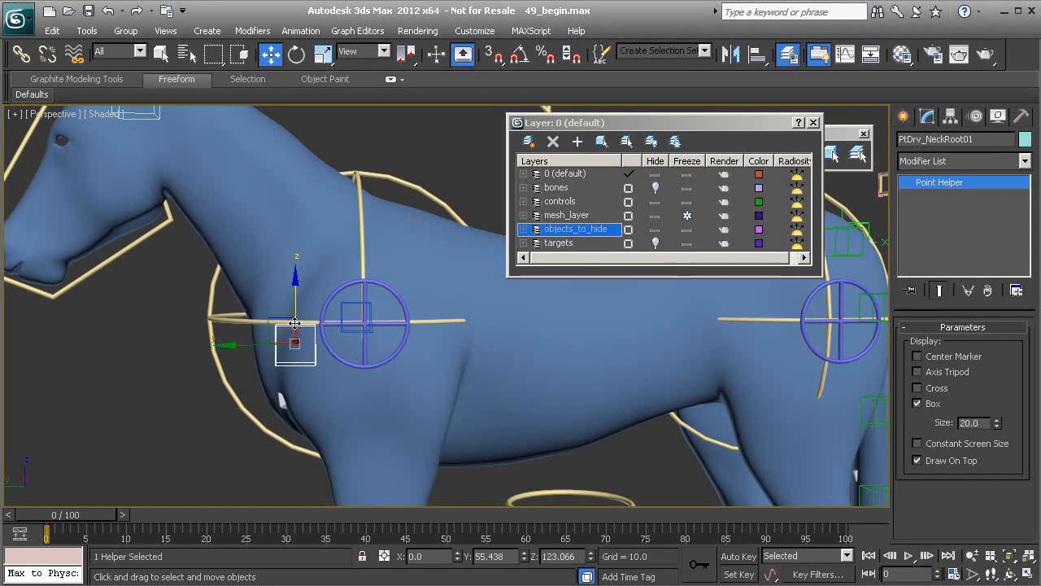
pyautogui.moveTo(296, 344)
pyautogui.keyDown('alt'); pyautogui.mouseDown(button='middle')
pyautogui.moveTo(344, 363)
pyautogui.moveTo(301, 345)
pyautogui.mouseUp(button='middle'); pyautogui.keyUp('alt')
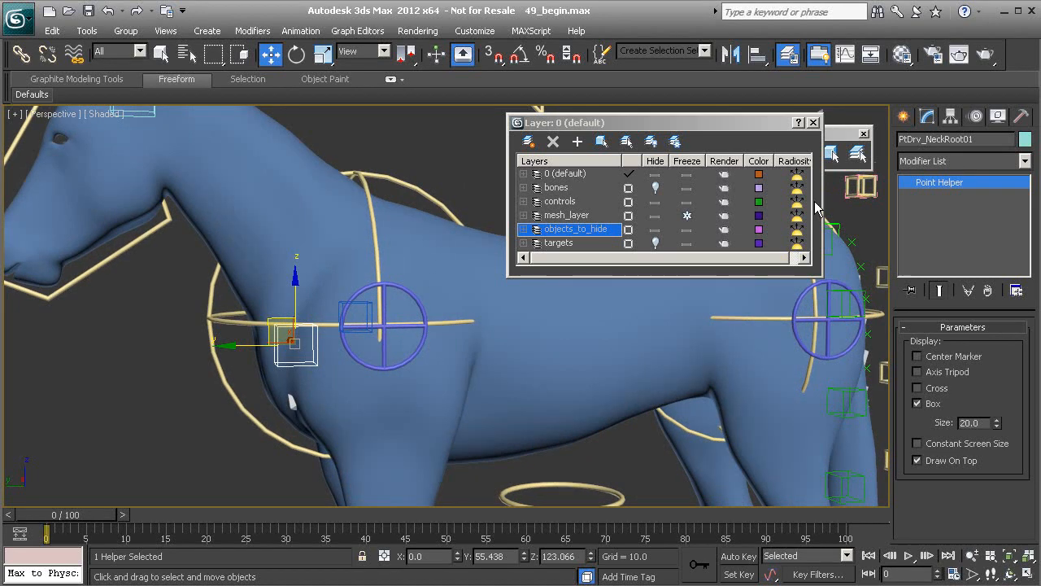
pyautogui.keyDown('alt'); pyautogui.moveTo(353, 261); pyautogui.dragTo(329, 262, button='middle'); pyautogui.keyUp('alt')
pyautogui.moveTo(330, 207); pyautogui.dragTo(346, 320, button='middle')
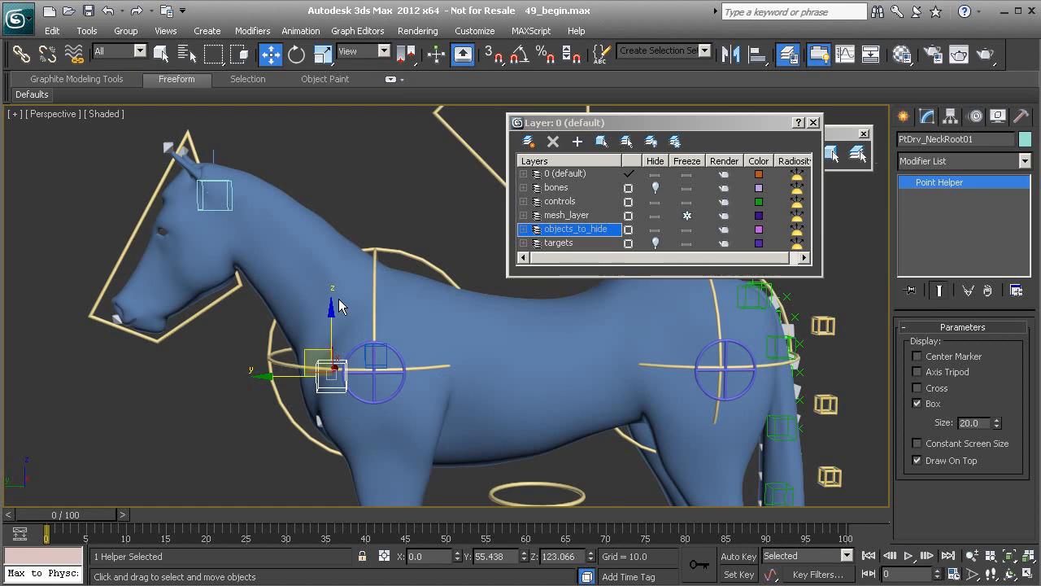
pyautogui.scroll(-2, 414, 276)
pyautogui.moveTo(380, 279); pyautogui.dragTo(311, 268, button='middle')
pyautogui.moveTo(281, 306); pyautogui.dragTo(316, 291, button='middle')
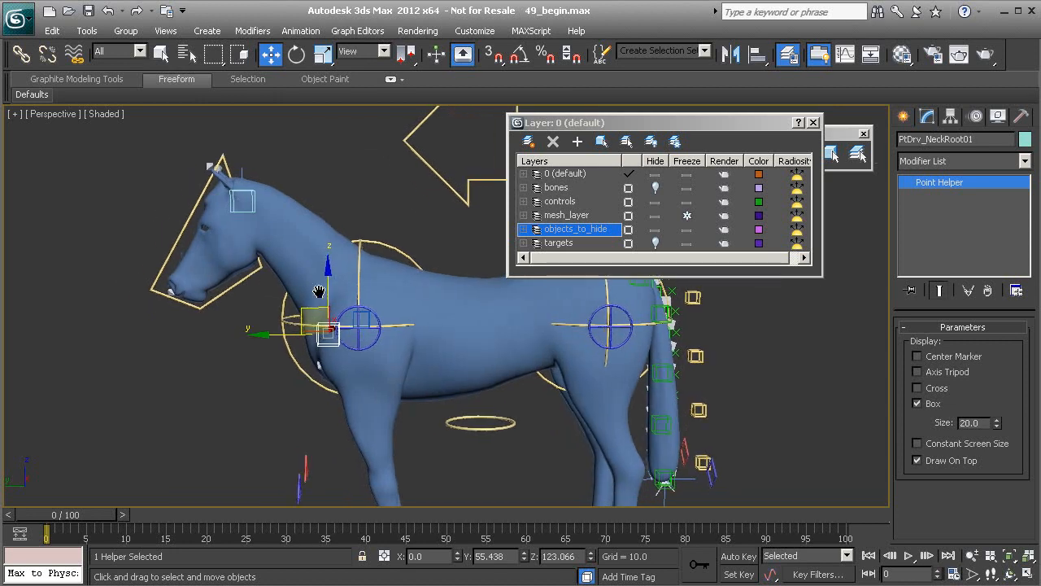
pyautogui.scroll(2, 316, 291)
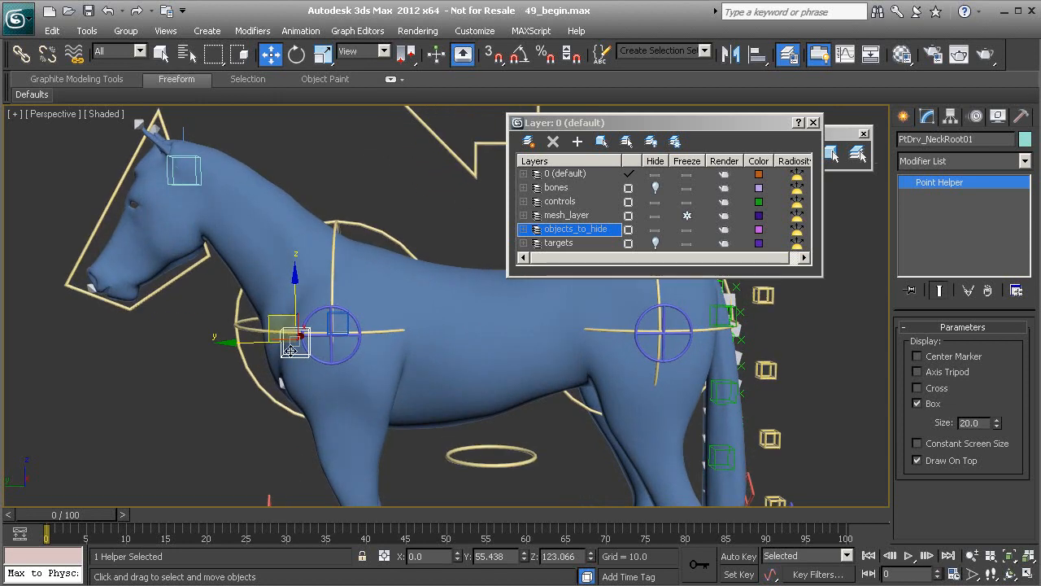
# Add the head control to the selected neck-root helper and apply Freeze Transform to both.
pyautogui.click(167, 284)
pyautogui.rightClick(175, 357)
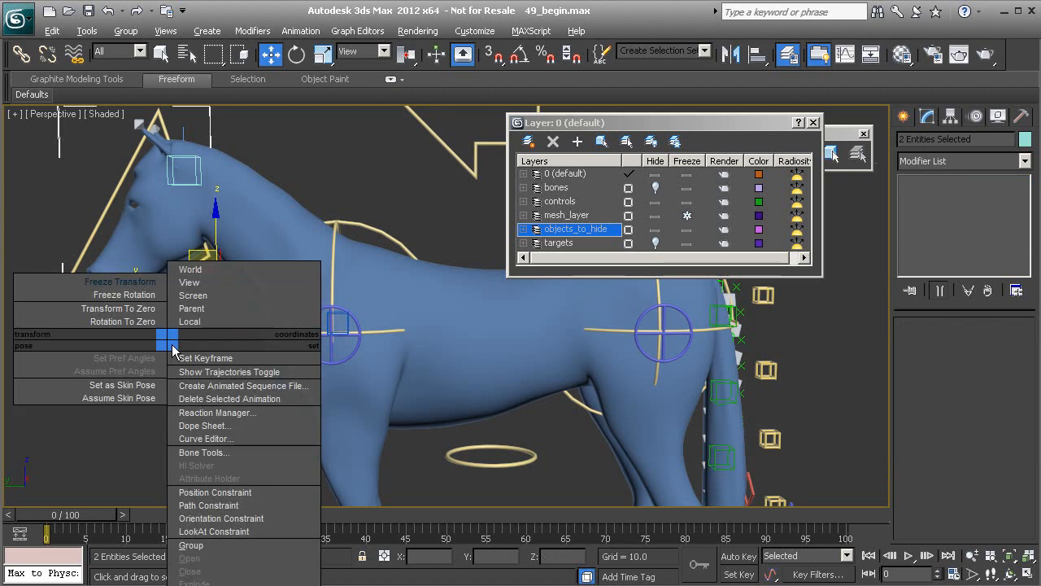
pyautogui.click(134, 285)
pyautogui.click(469, 444)
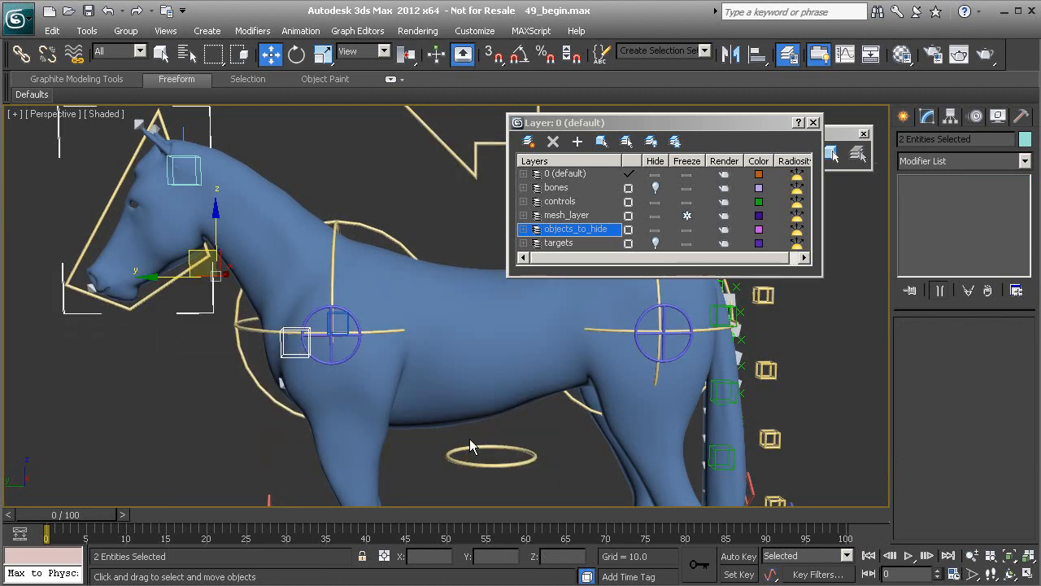
# Switch the viewport to wireframe display and select the head control around the horse's head.
pyautogui.scroll(5, 287, 240)
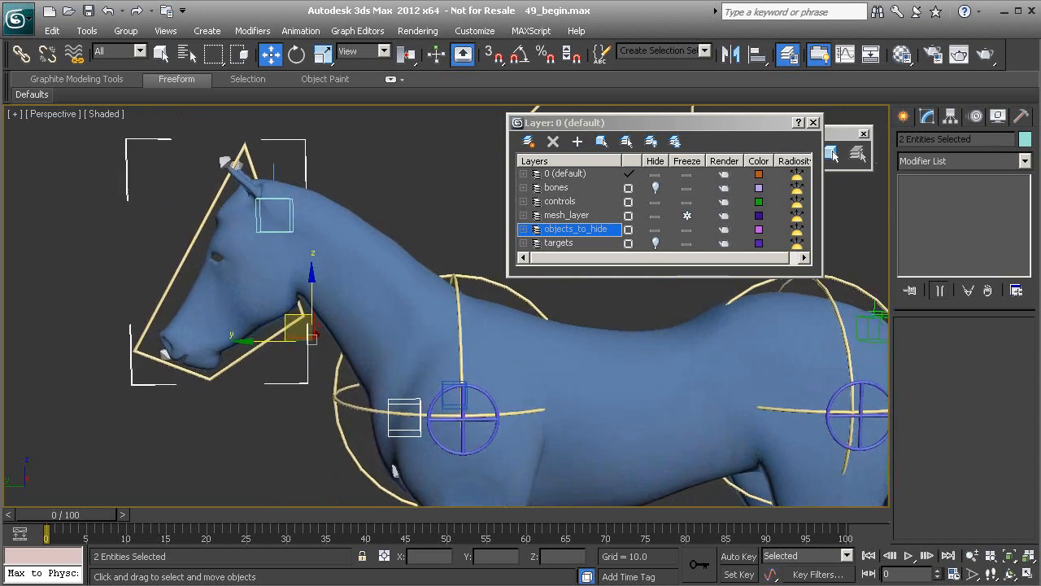
pyautogui.scroll(1, 376, 281)
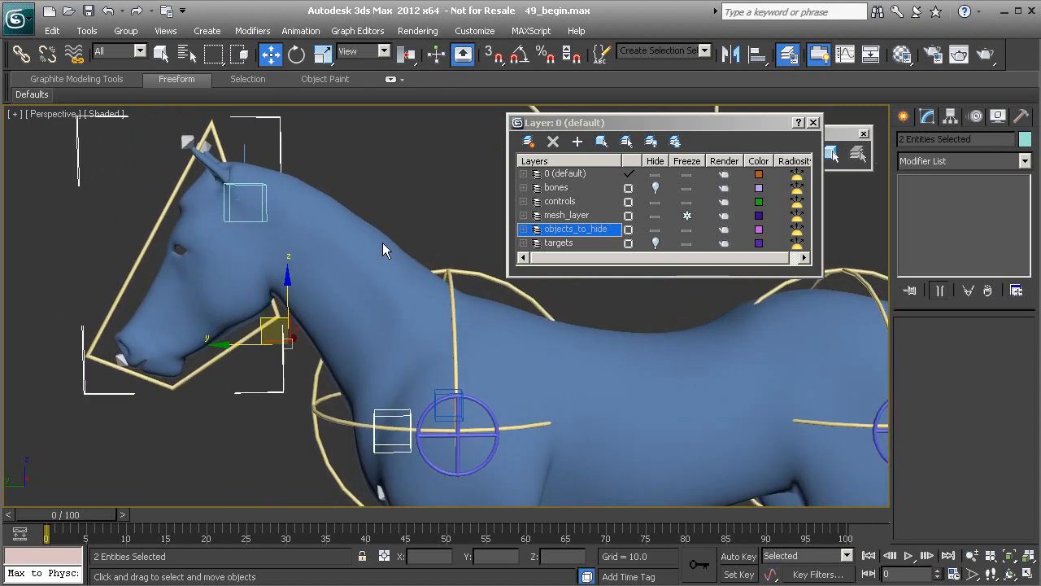
pyautogui.press('F3')
pyautogui.scroll(2, 256, 190)
pyautogui.click(291, 210)
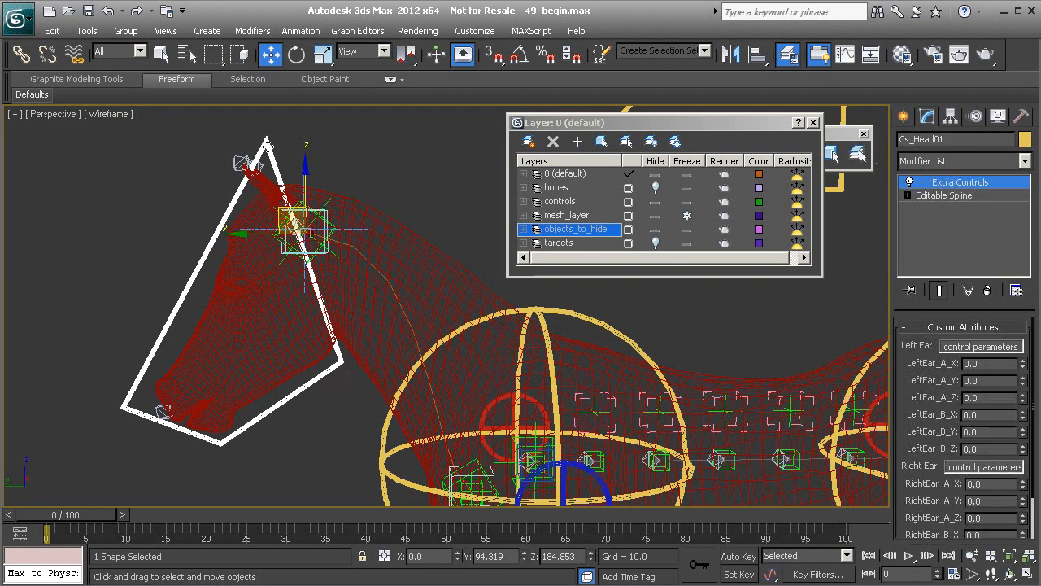
# Test rotating the head control about its pivot.
pyautogui.keyDown('alt'); pyautogui.moveTo(318, 252); pyautogui.dragTo(335, 255, button='middle'); pyautogui.keyUp('alt')
pyautogui.write('ee')
pyautogui.moveTo(340, 205); pyautogui.dragTo(323, 288, button='middle')
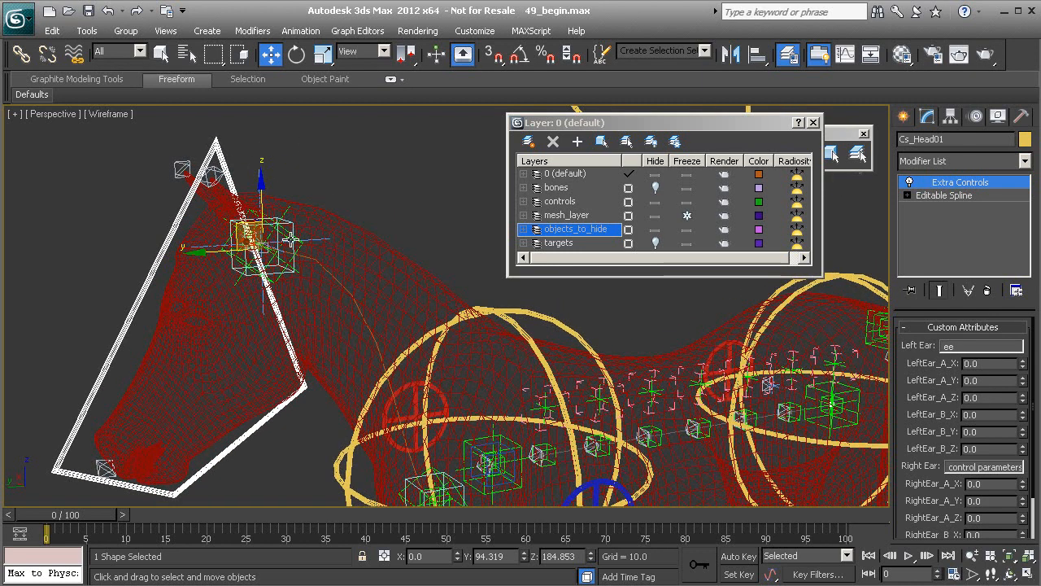
pyautogui.press('e')
pyautogui.moveTo(284, 206); pyautogui.dragTo(276, 173)
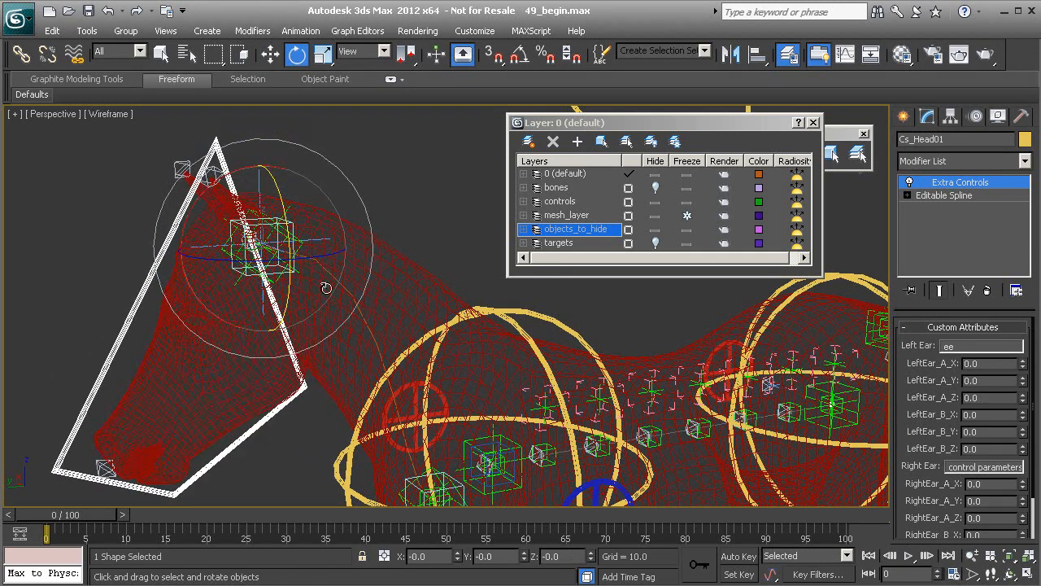
# Unhide the bones layer and inspect the horse's neck bones.
pyautogui.keyDown('alt'); pyautogui.moveTo(350, 291); pyautogui.dragTo(334, 258, button='middle'); pyautogui.keyUp('alt')
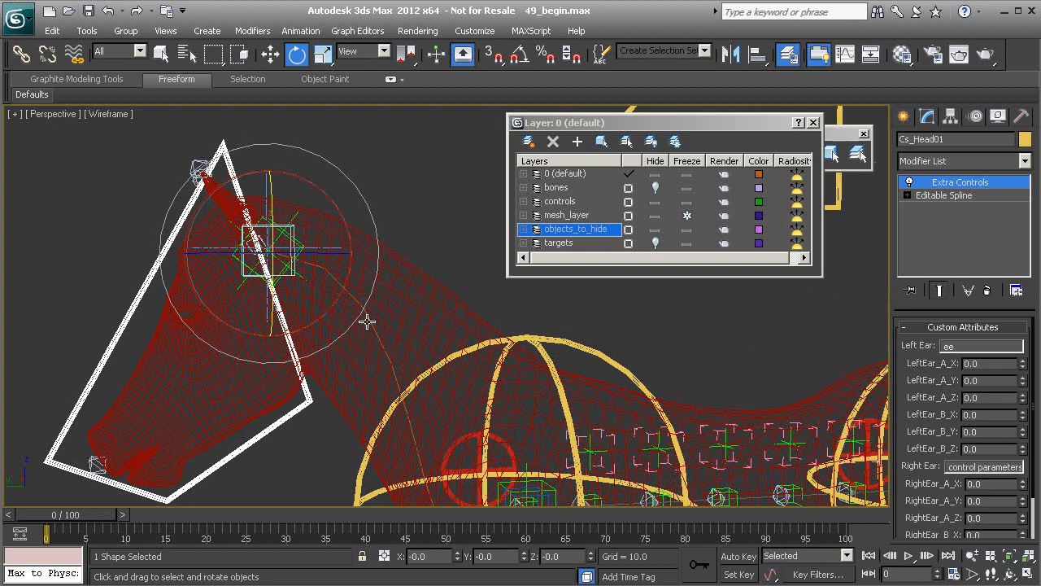
pyautogui.click(657, 188)
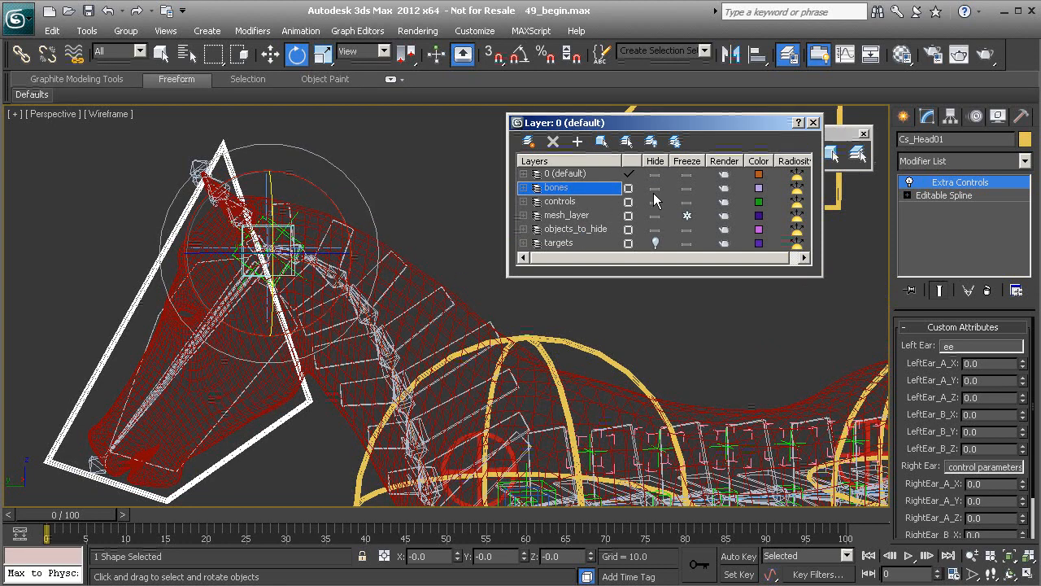
pyautogui.moveTo(403, 272); pyautogui.dragTo(477, 359, button='middle')
pyautogui.scroll(5, 370, 346)
pyautogui.moveTo(255, 248); pyautogui.dragTo(271, 228, button='middle')
pyautogui.scroll(-4, 272, 228)
pyautogui.moveTo(309, 289); pyautogui.dragTo(203, 184, button='middle')
# Wire the head control's Zero Euler XYZ Y Rotation one-way to the Twist End Angle of SpIK_Neck01.
pyautogui.rightClick(64, 147)
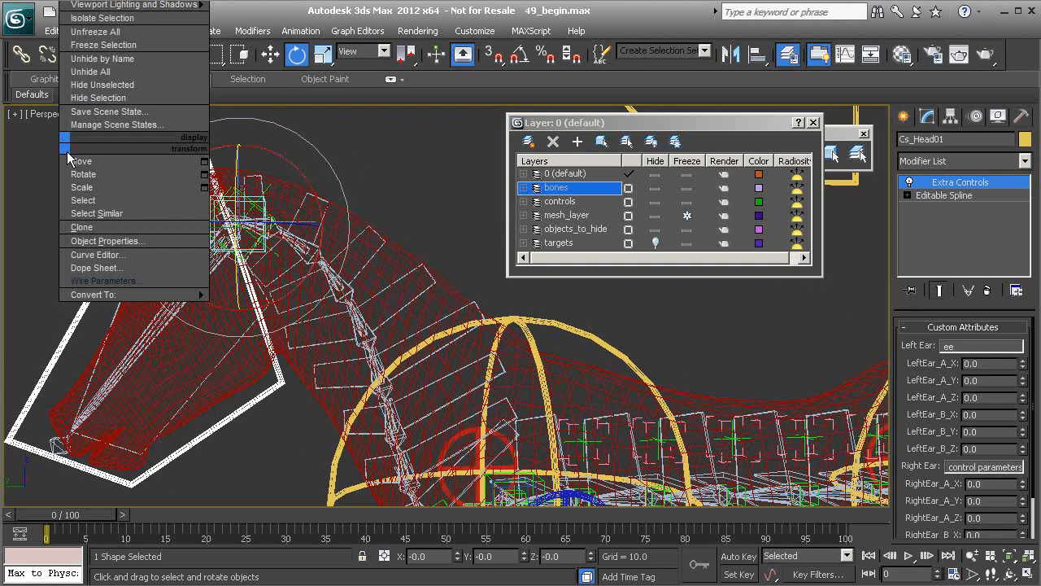
pyautogui.click(135, 276)
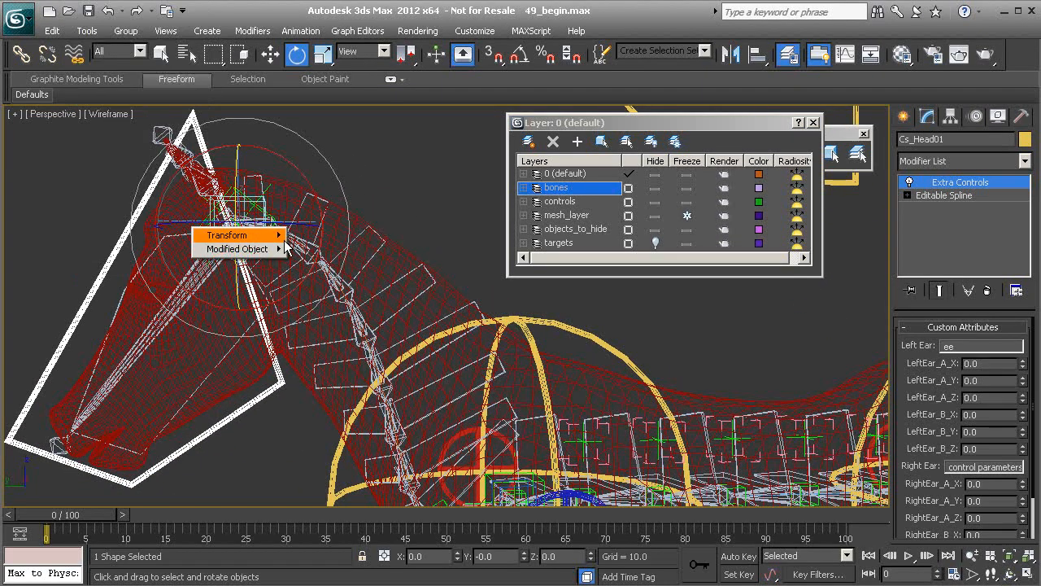
pyautogui.moveTo(277, 237)
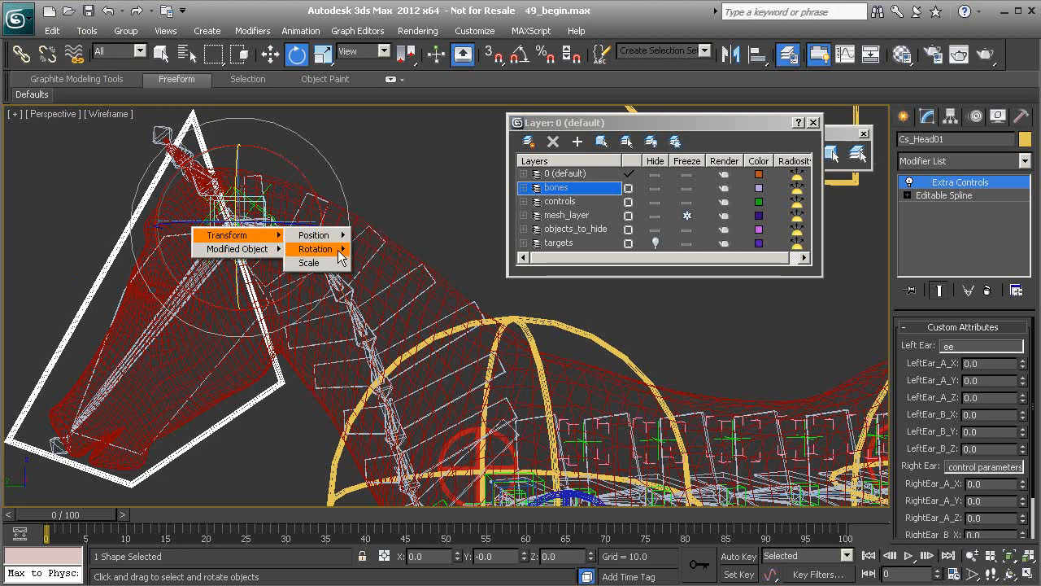
pyautogui.moveTo(326, 249)
pyautogui.moveTo(392, 265)
pyautogui.click(479, 277)
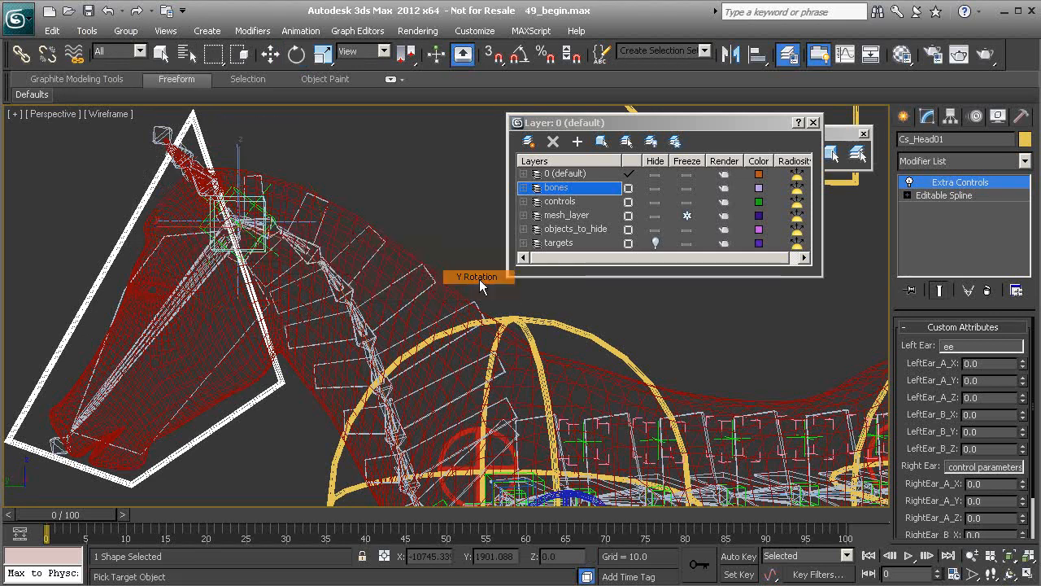
pyautogui.click(238, 145)
pyautogui.moveTo(262, 155)
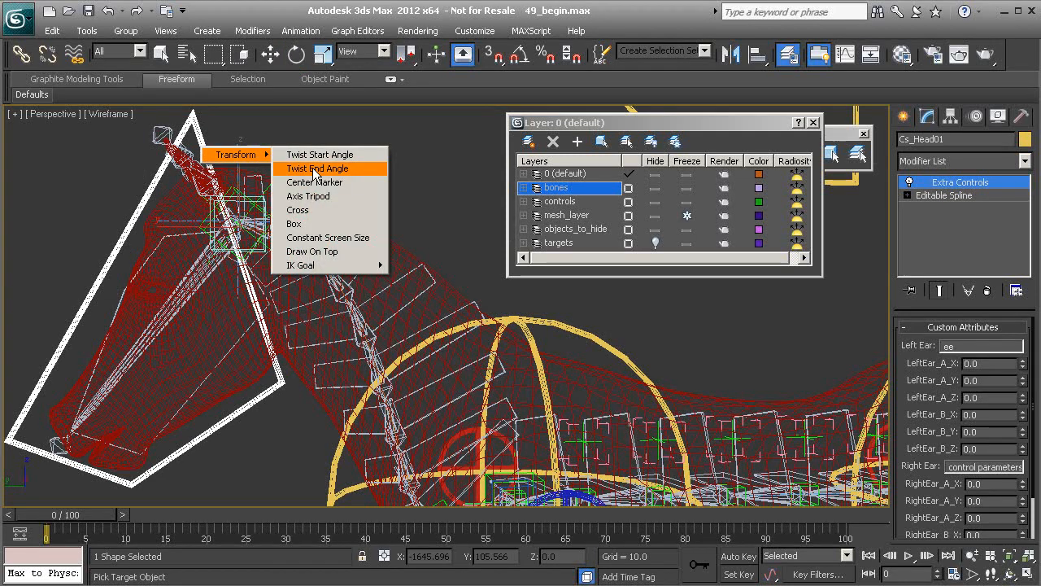
pyautogui.click(314, 169)
pyautogui.click(519, 271)
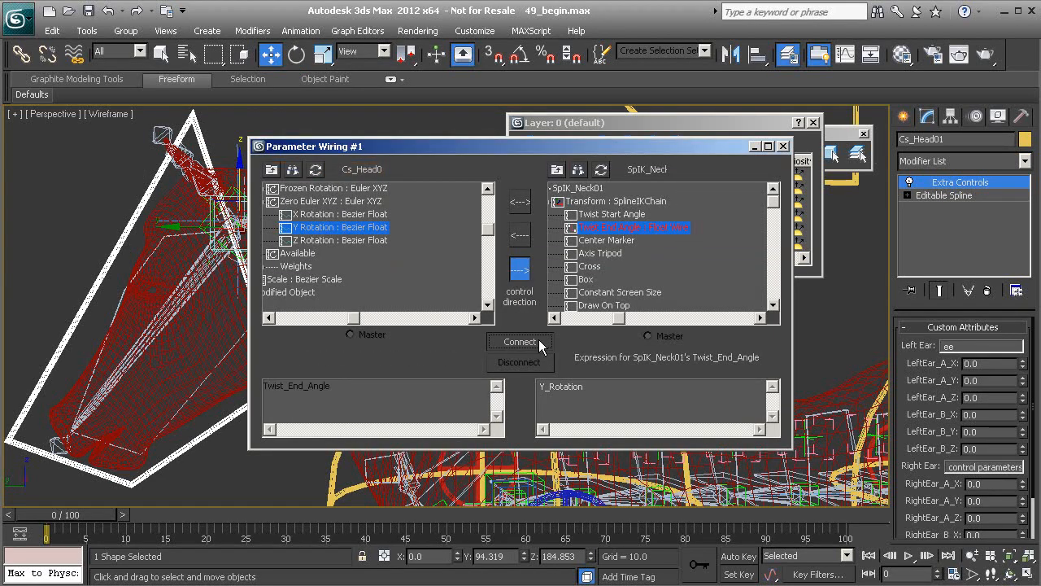
pyautogui.click(539, 341)
pyautogui.click(783, 147)
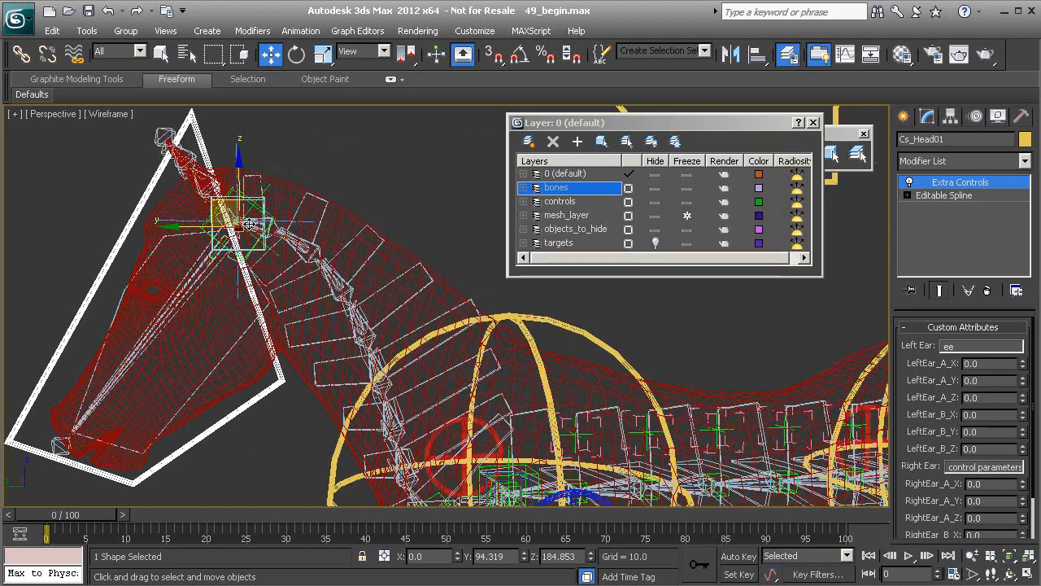
# Test rotating the head control to check how the neck bones twist, and clear the selection.
pyautogui.press('e')
pyautogui.scroll(2, 228, 175)
pyautogui.moveTo(260, 186); pyautogui.dragTo(265, 153)
pyautogui.scroll(-5, 265, 155)
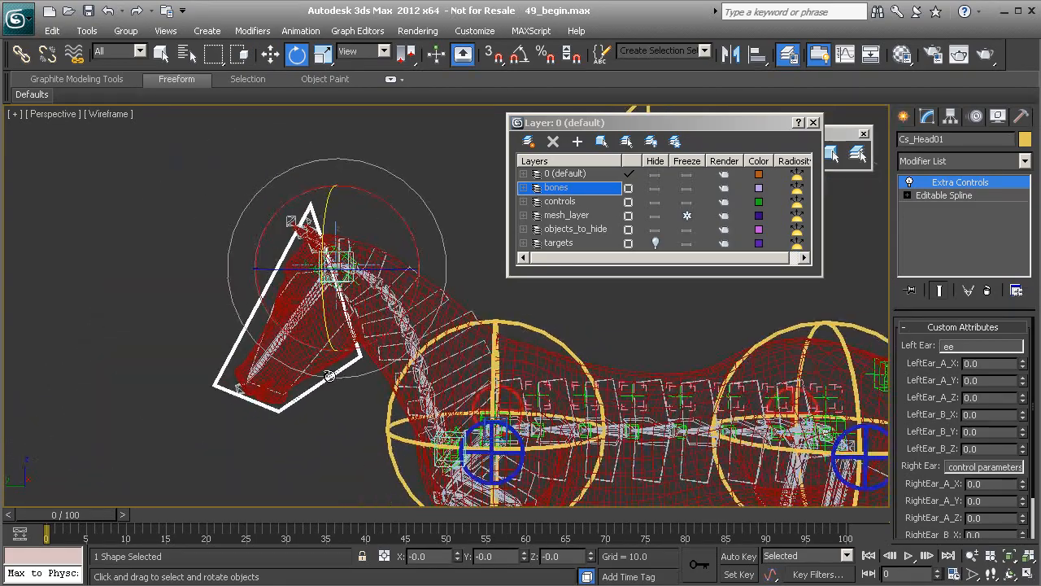
pyautogui.click(106, 181)
# Compare the modifiers and custom attributes of the head control and the thorax control around the shoulders.
pyautogui.scroll(2, 379, 419)
pyautogui.scroll(1, 393, 359)
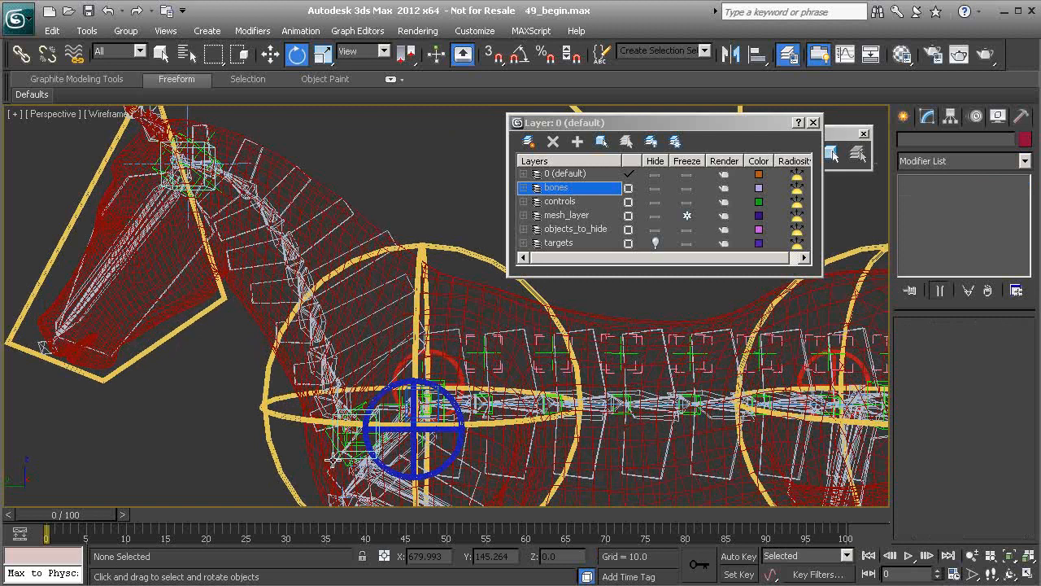
pyautogui.scroll(1, 297, 380)
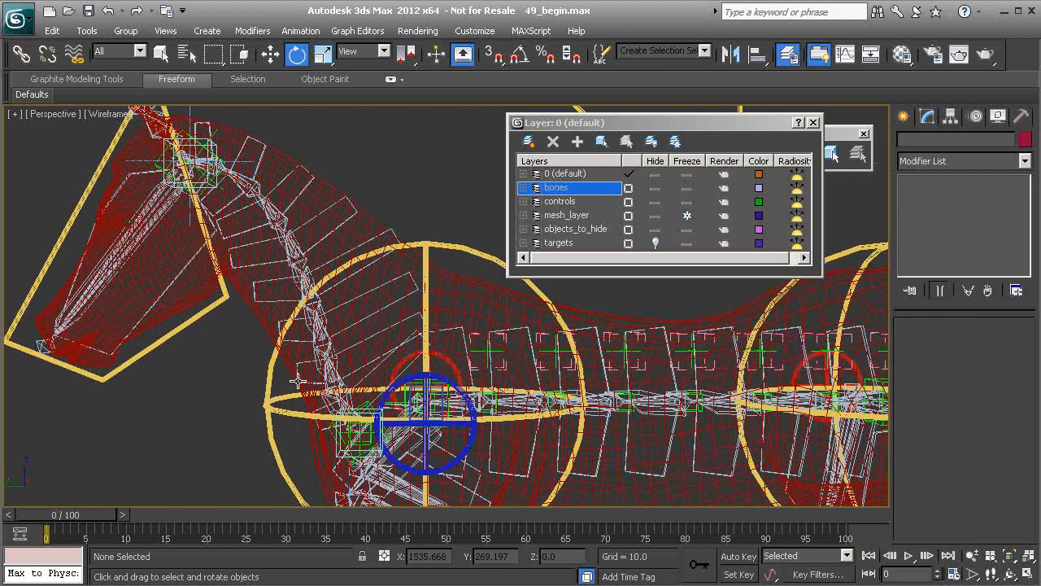
pyautogui.click(202, 315)
pyautogui.moveTo(279, 332); pyautogui.dragTo(230, 345, button='middle')
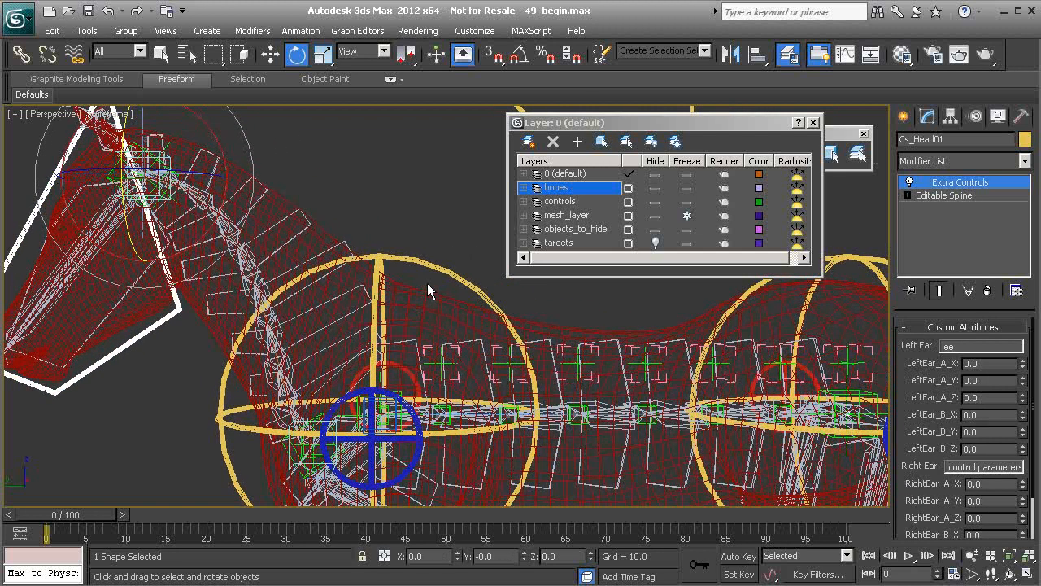
pyautogui.click(443, 270)
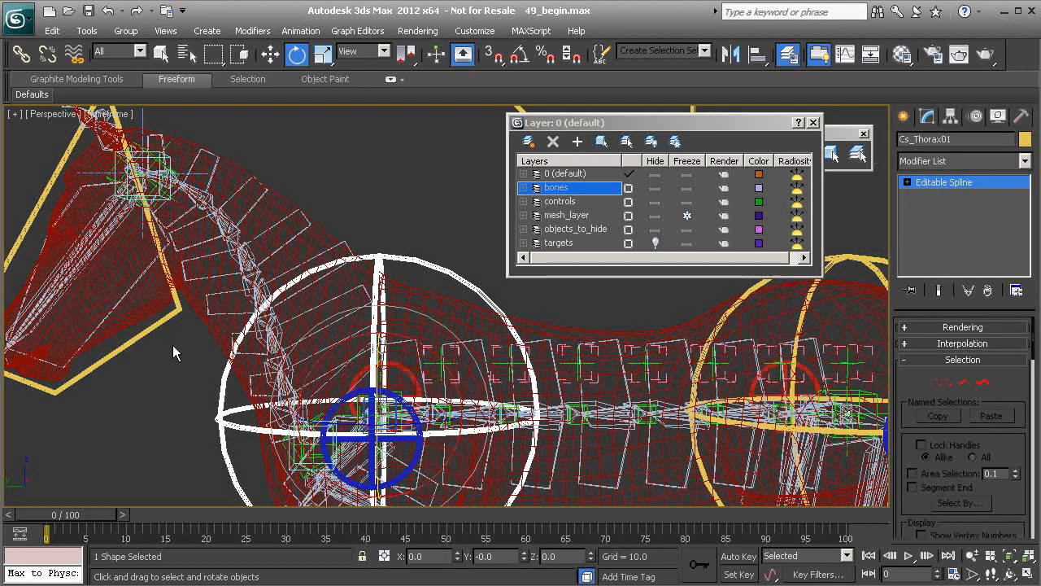
pyautogui.click(169, 317)
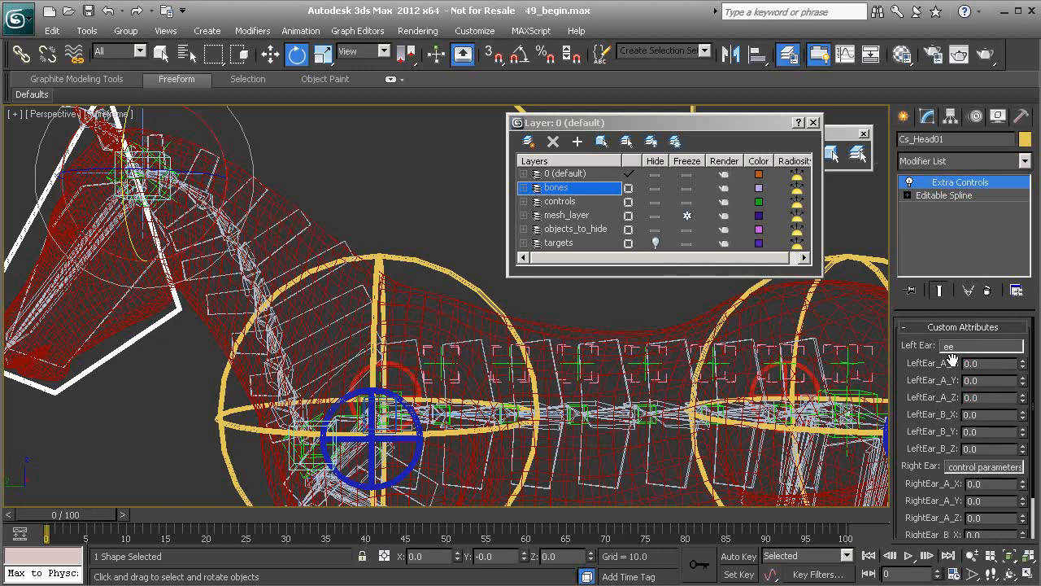
# Select the thorax control and apply an Attribute Holder modifier to it.
pyautogui.click(402, 259)
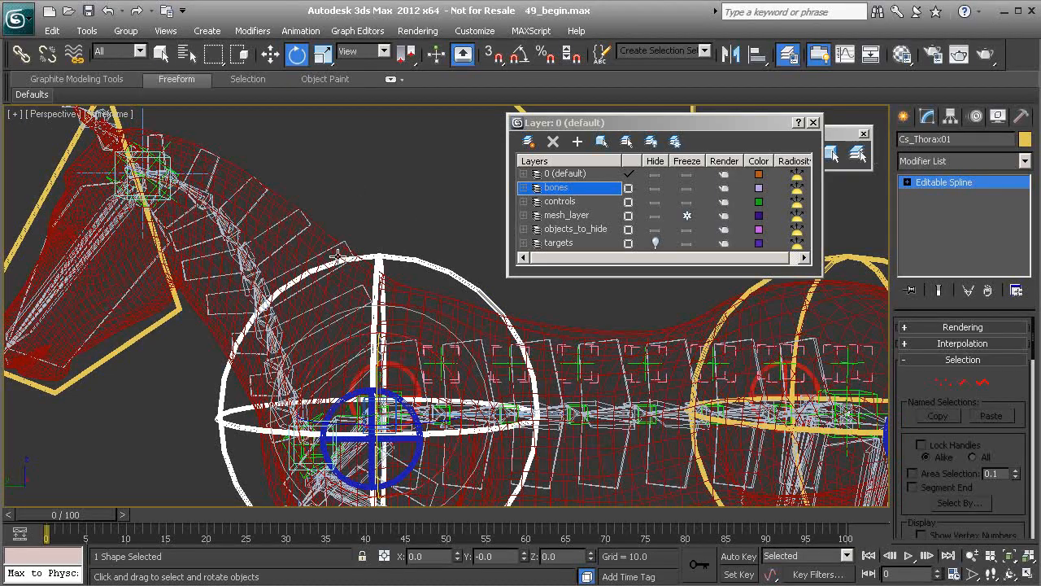
pyautogui.scroll(-5, 426, 312)
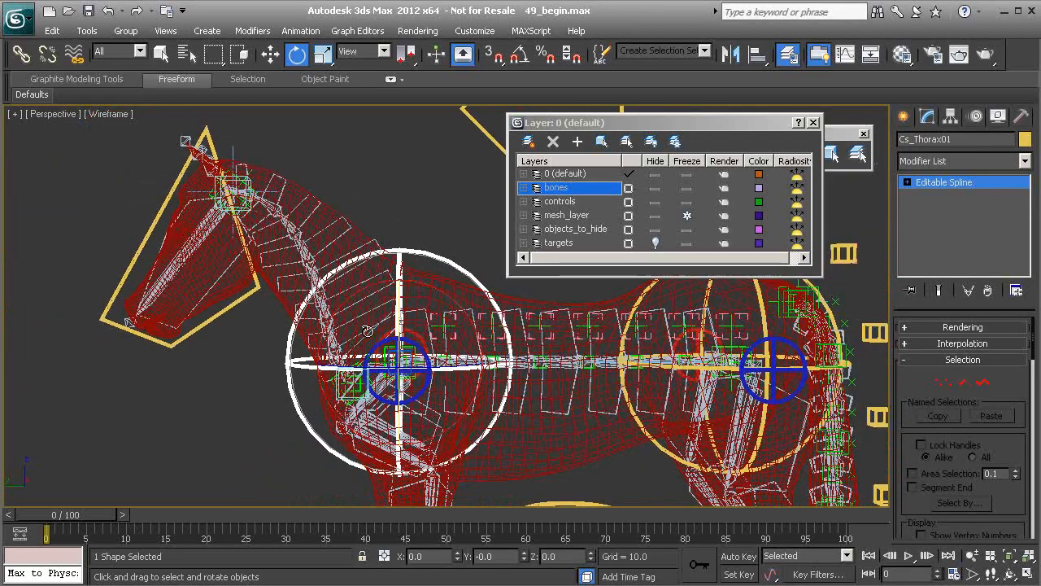
pyautogui.scroll(5, 387, 342)
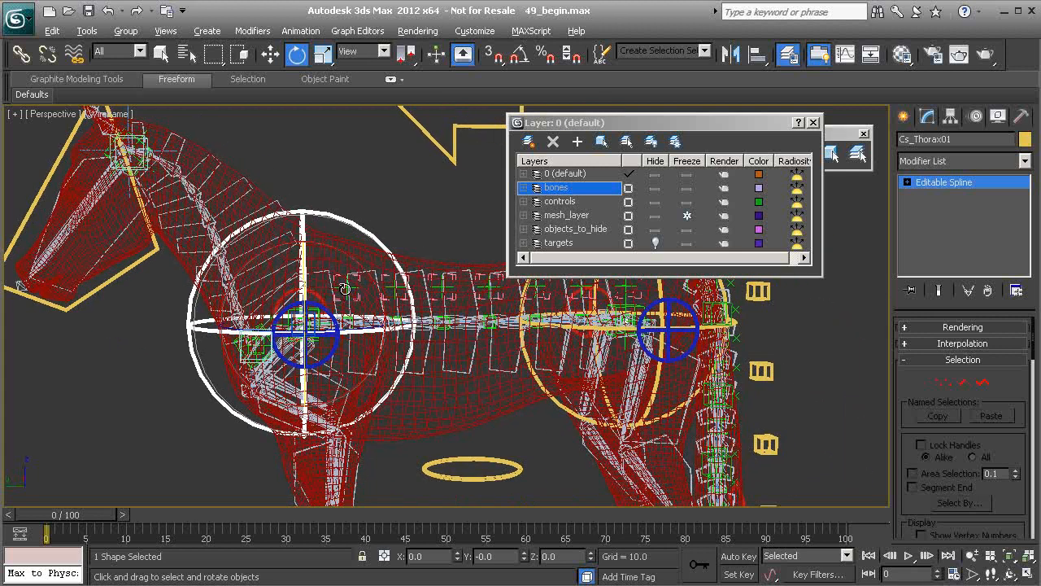
pyautogui.press('alt')
pyautogui.moveTo(352, 228); pyautogui.dragTo(339, 240, button='middle')
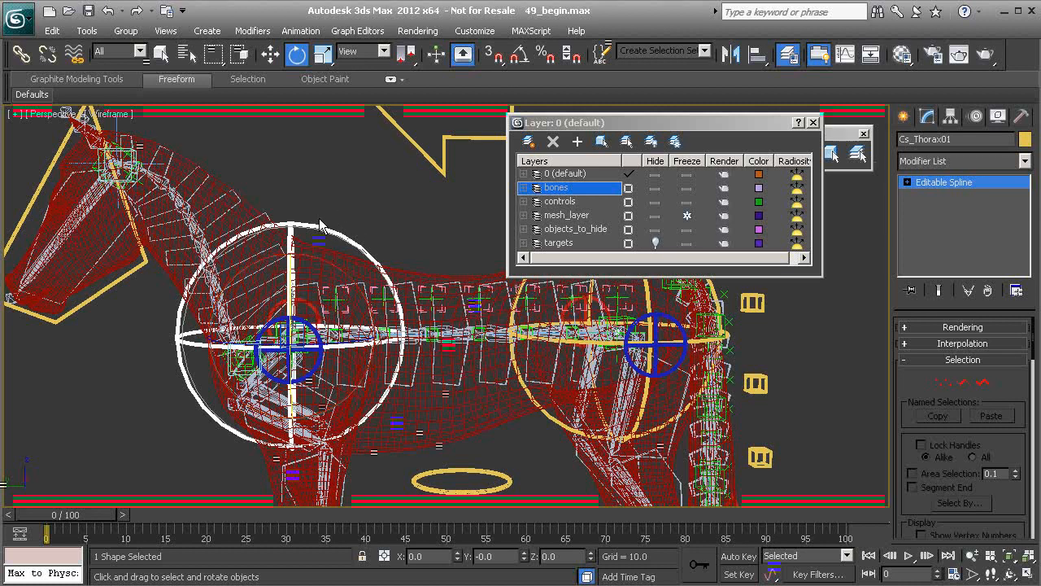
pyautogui.rightClick(317, 171)
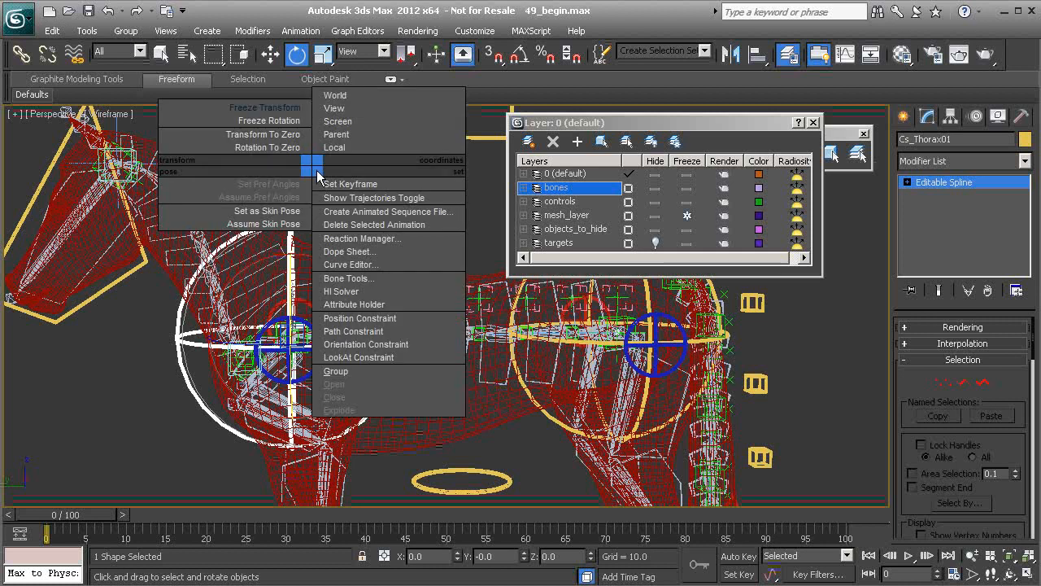
pyautogui.click(382, 305)
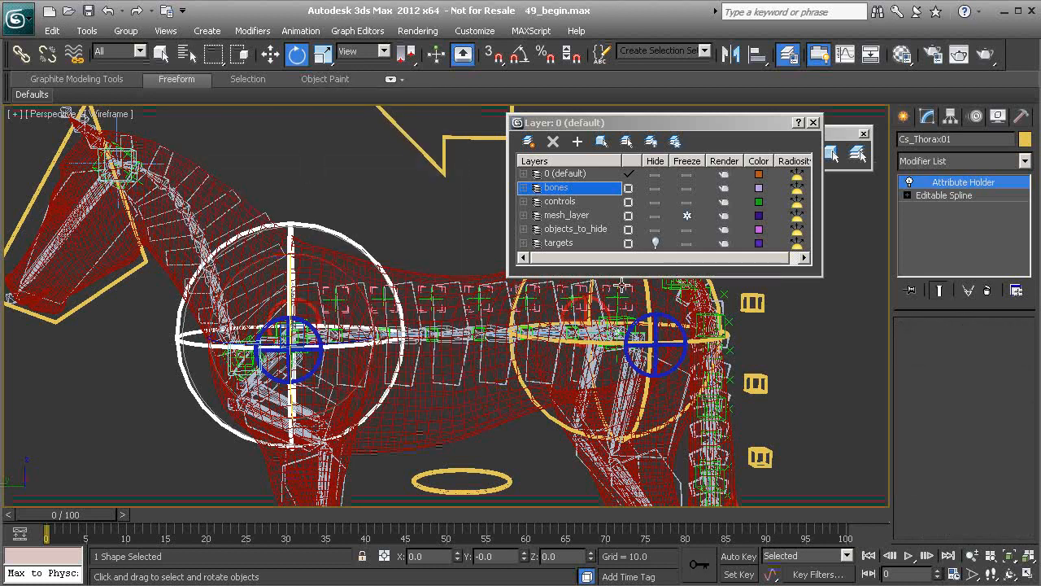
# Rename the thorax control's Attribute Holder modifier to "Extra Controls".
pyautogui.rightClick(980, 187)
pyautogui.click(969, 185)
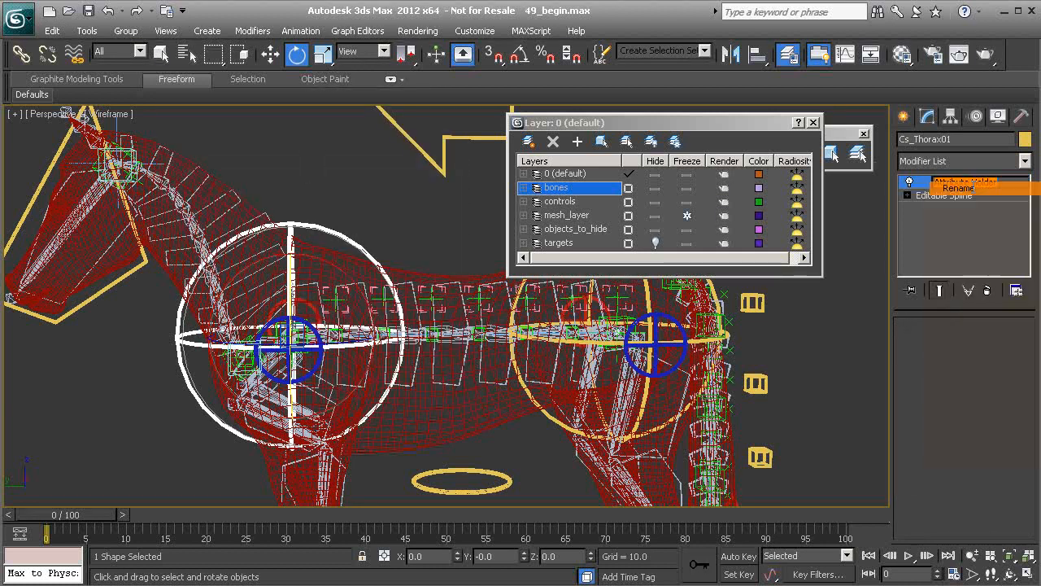
pyautogui.write('Extra')
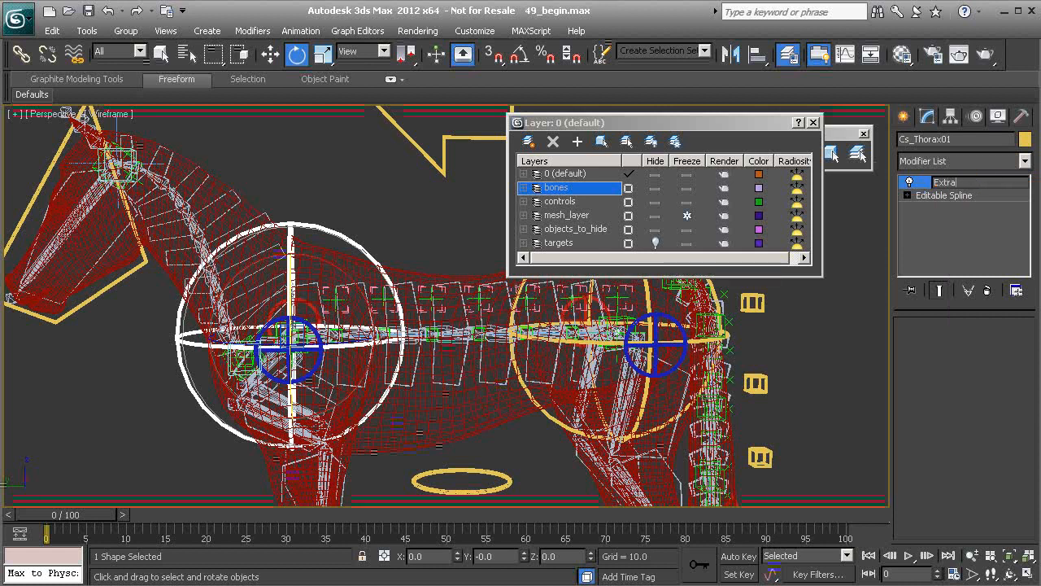
pyautogui.write(' Controls')
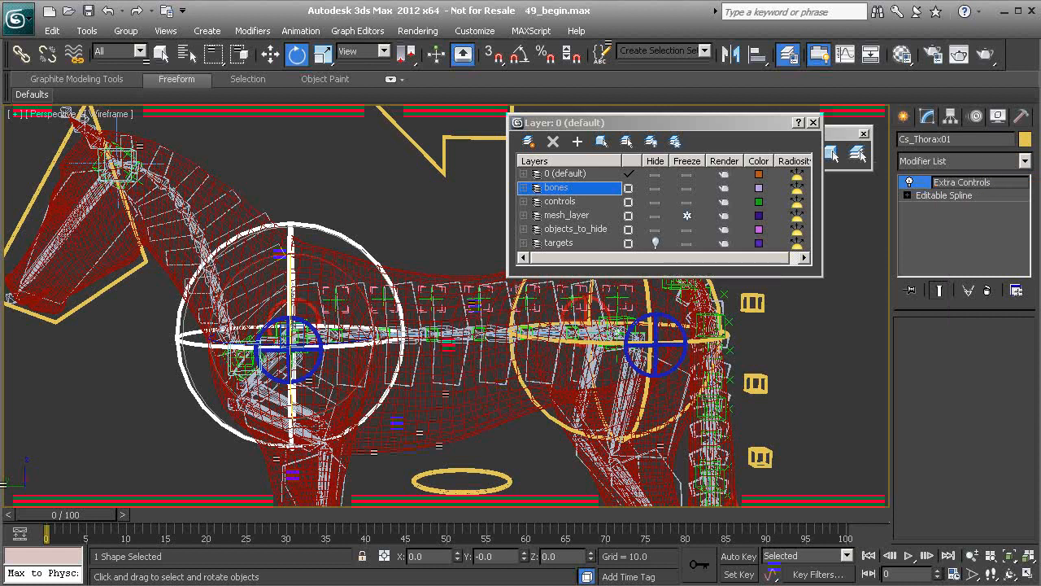
pyautogui.press('Return')
# Open the Parameter Editor for the thorax control's Extra Controls modifier and define a String EditText attribute named "neck".
pyautogui.moveTo(262, 201); pyautogui.dragTo(314, 218, button='middle')
pyautogui.scroll(-1, 343, 217)
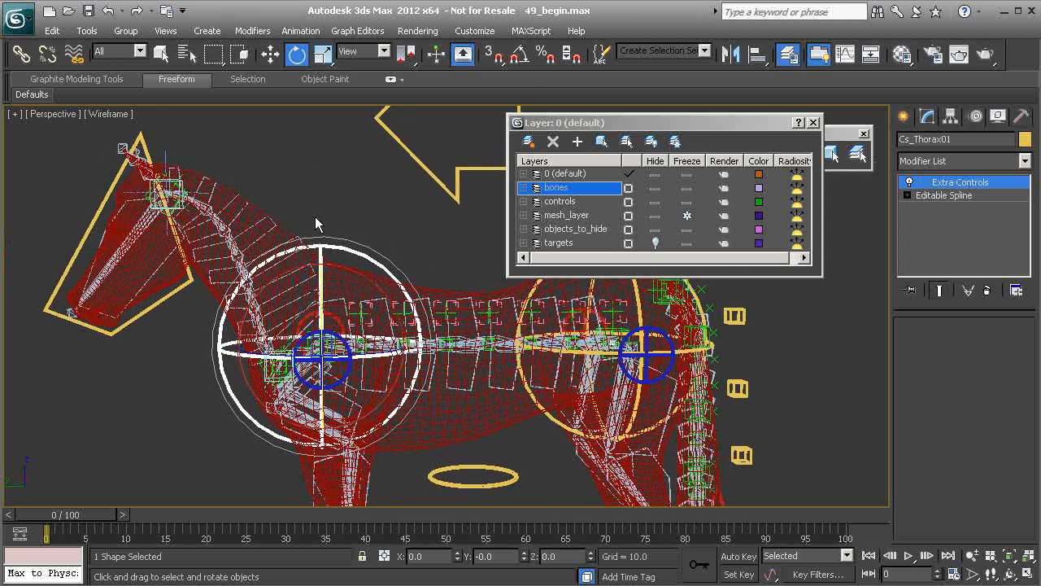
pyautogui.hotkey('alt', '1')
pyautogui.moveTo(129, 100); pyautogui.dragTo(215, 83)
pyautogui.click(193, 257)
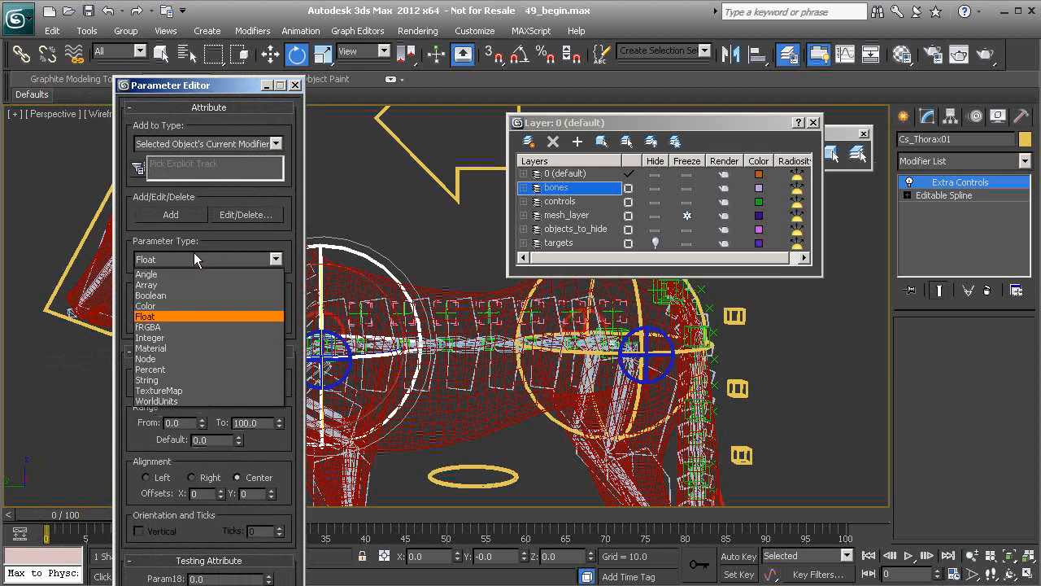
pyautogui.click(192, 371)
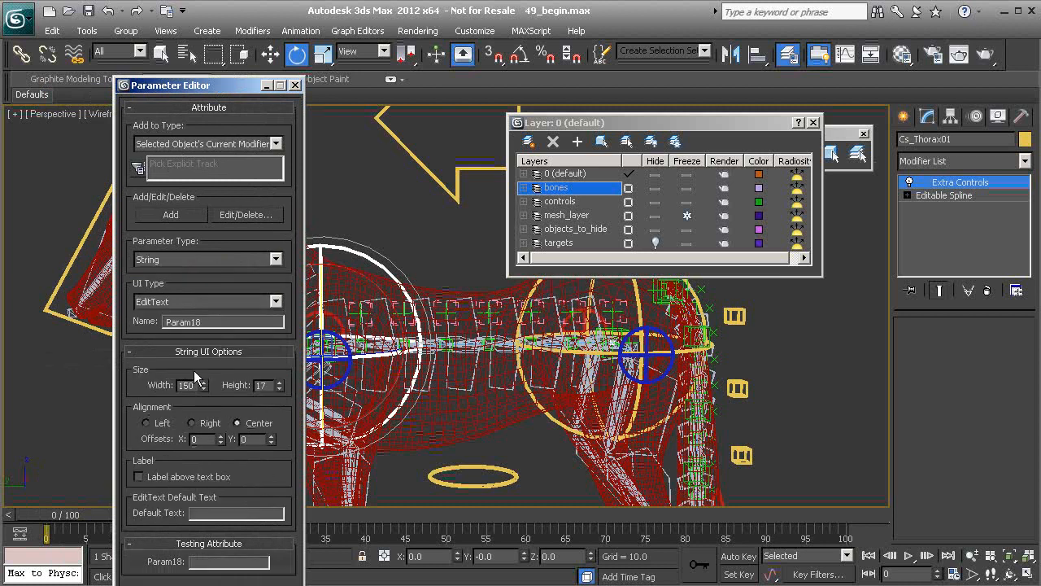
pyautogui.doubleClick(220, 322)
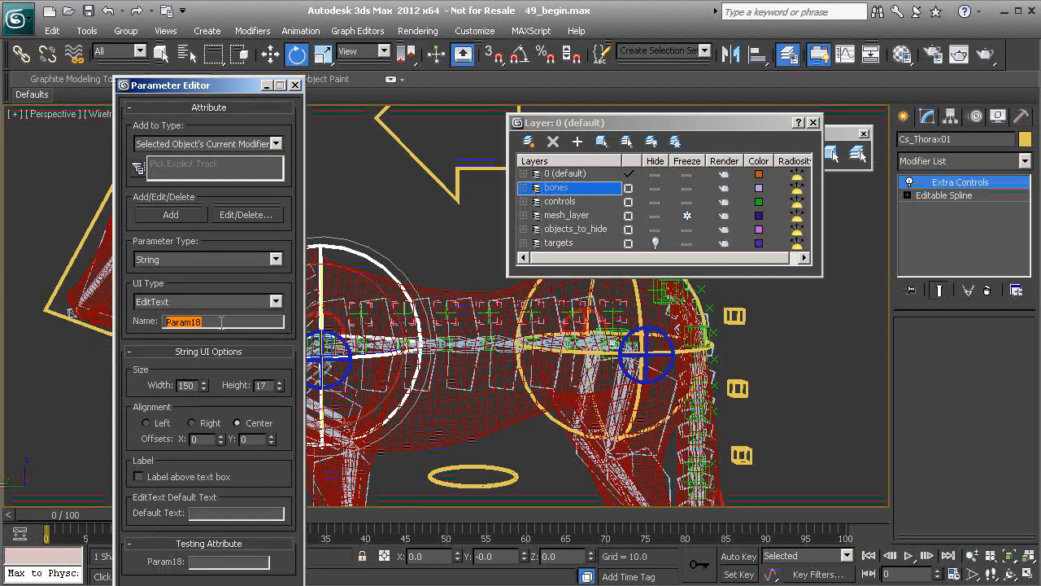
pyautogui.write('neck')
pyautogui.moveTo(233, 86); pyautogui.dragTo(214, 56)
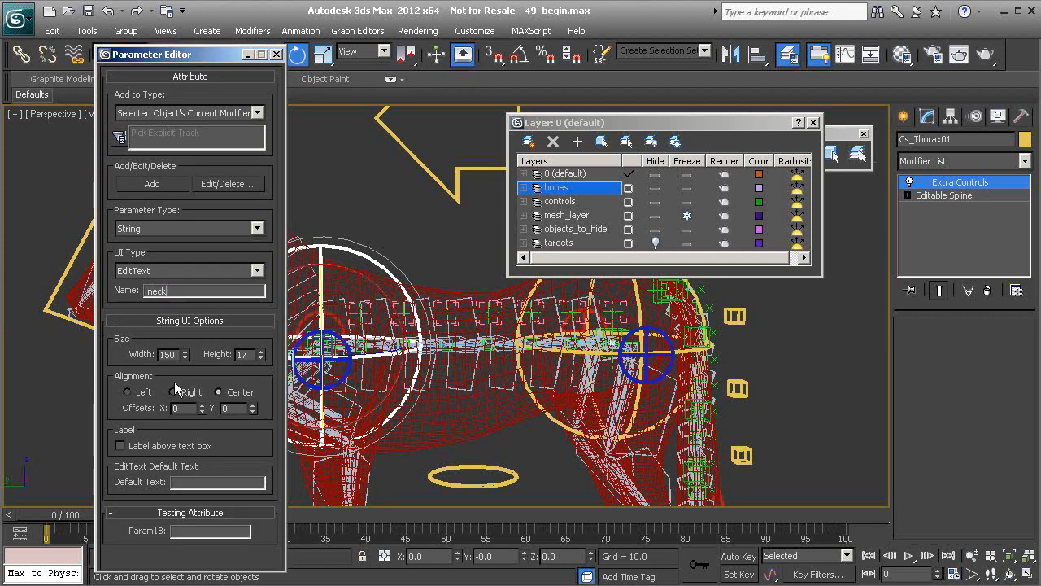
# Give the neck attribute the default text "secondary control" and add it to the Extra Controls modifier.
pyautogui.click(201, 481)
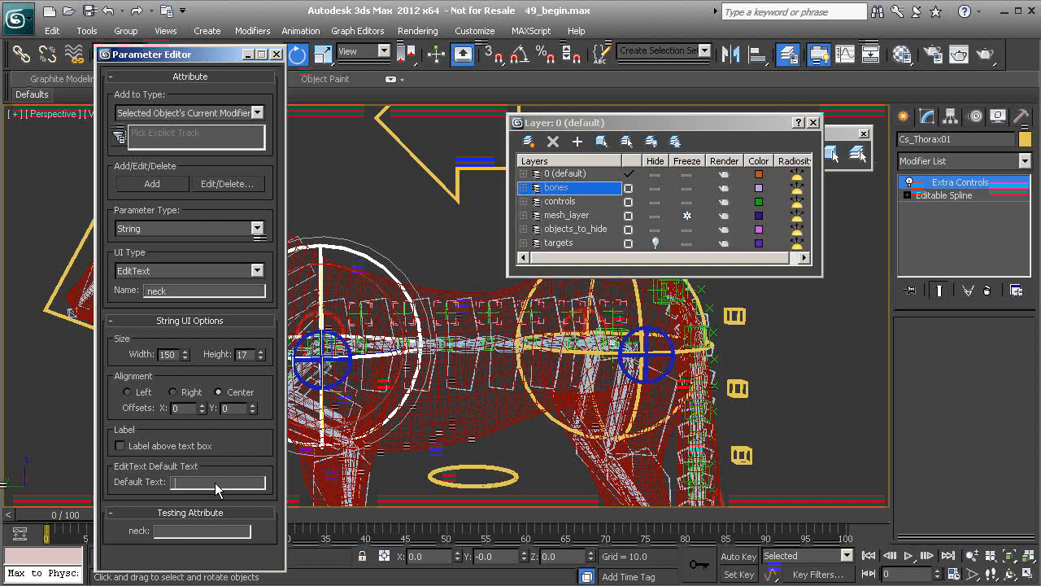
pyautogui.write('secondary')
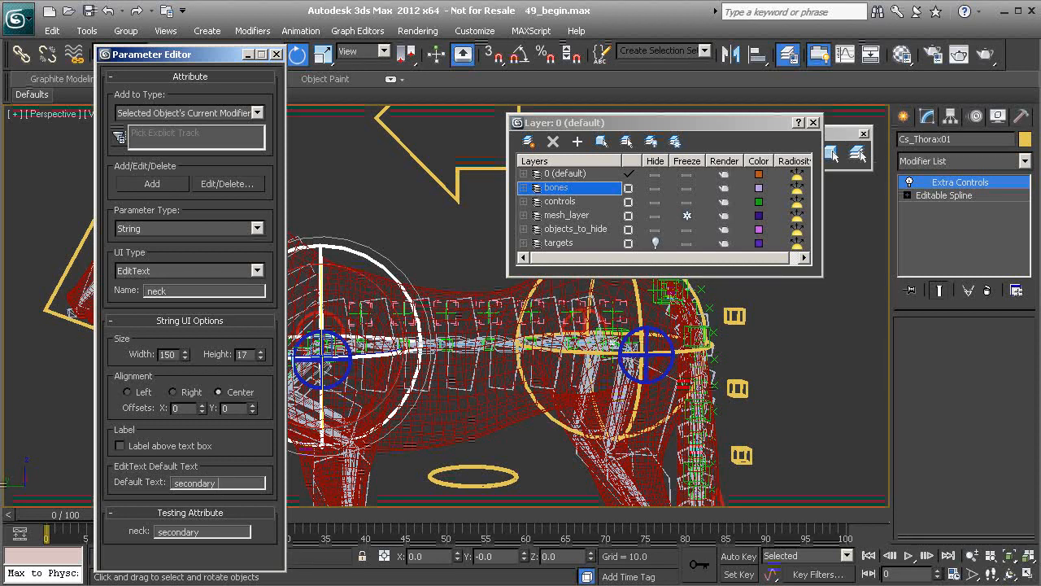
pyautogui.write(' conttrol')
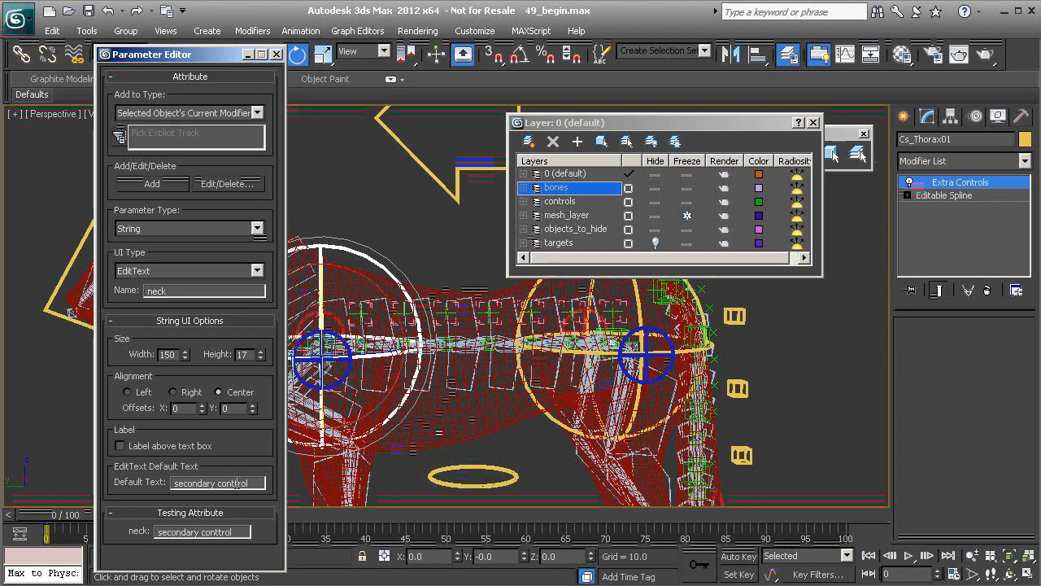
pyautogui.click(146, 184)
# Add a Float spinner attribute named "neck_x" with a range from -360 to 360.
pyautogui.moveTo(179, 53); pyautogui.dragTo(156, 41)
pyautogui.click(148, 214)
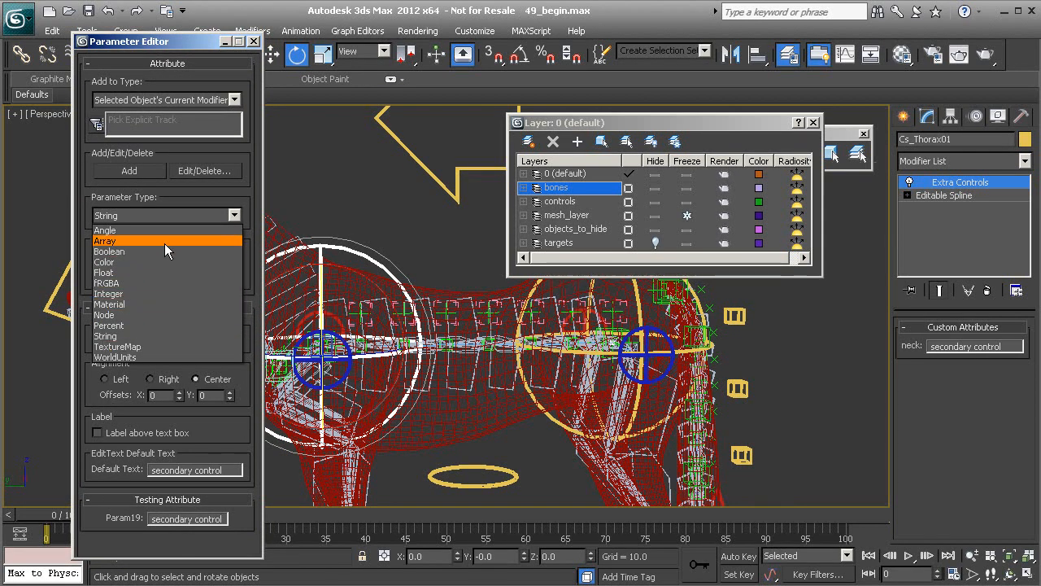
pyautogui.click(154, 274)
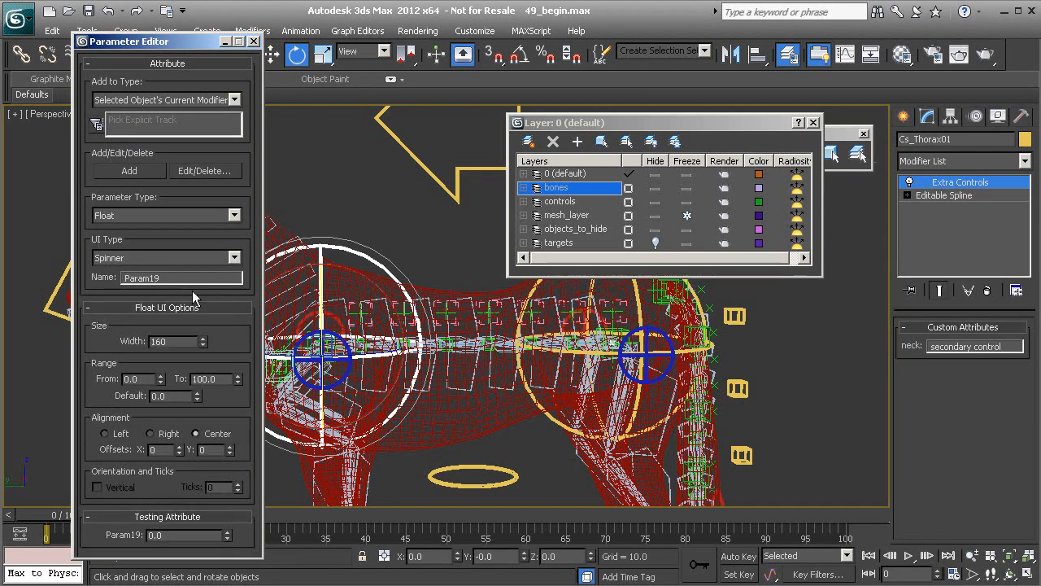
pyautogui.doubleClick(163, 278)
pyautogui.write('neck_x')
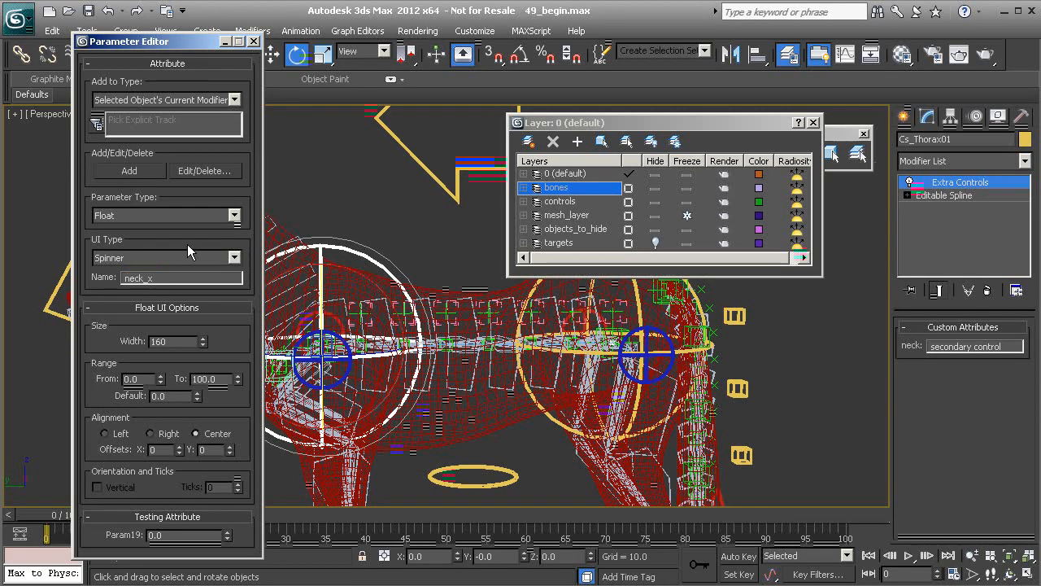
pyautogui.click(130, 378)
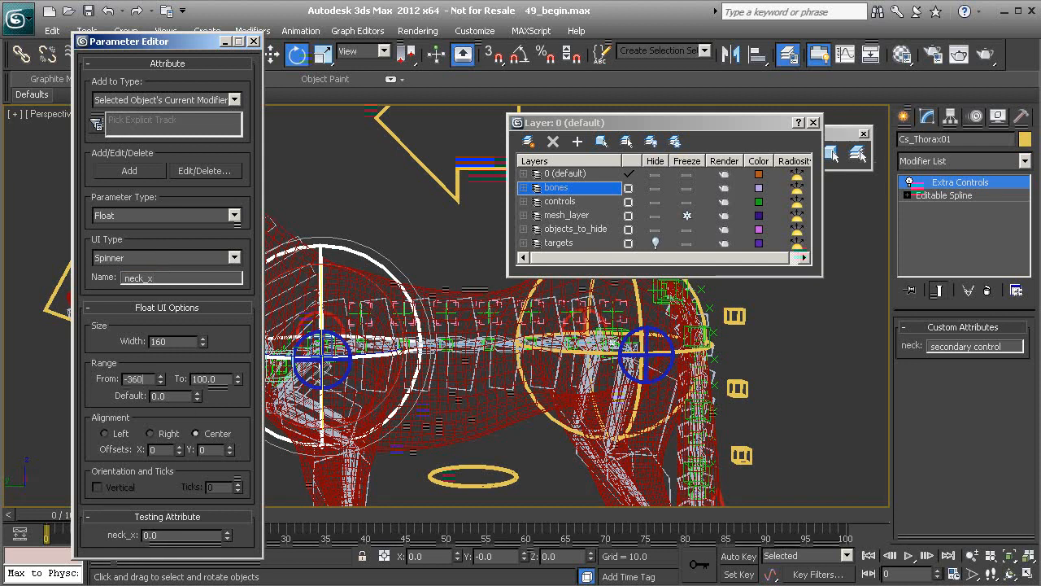
pyautogui.doubleClick(205, 379)
pyautogui.write('360')
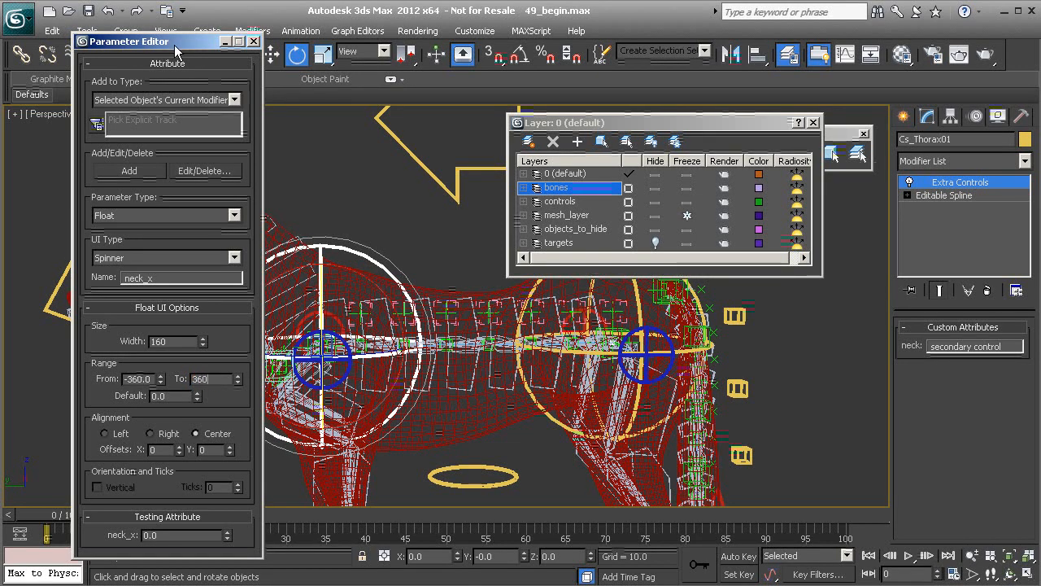
pyautogui.moveTo(171, 46); pyautogui.dragTo(186, 40)
pyautogui.click(144, 165)
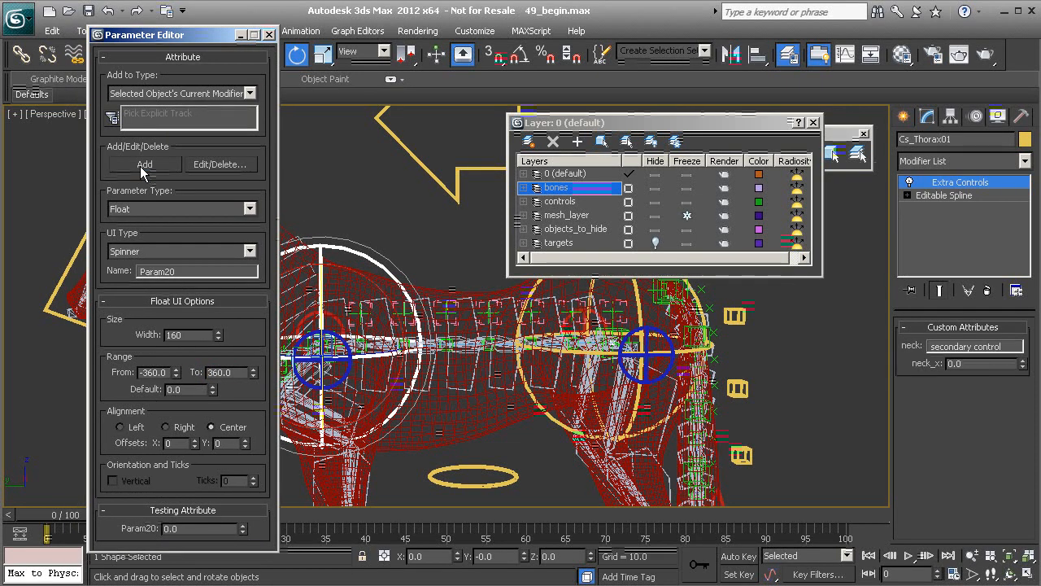
# Add two more Float spinner attributes named "neck_y" and "neck_z" with the same range, and close the Parameter Editor.
pyautogui.doubleClick(184, 272)
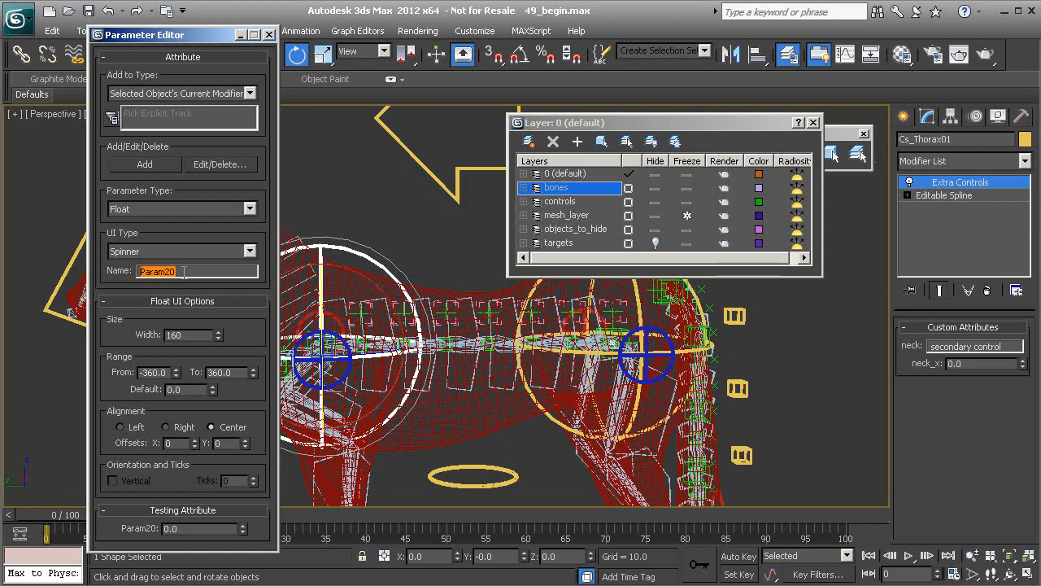
pyautogui.write('neck_y')
pyautogui.click(145, 164)
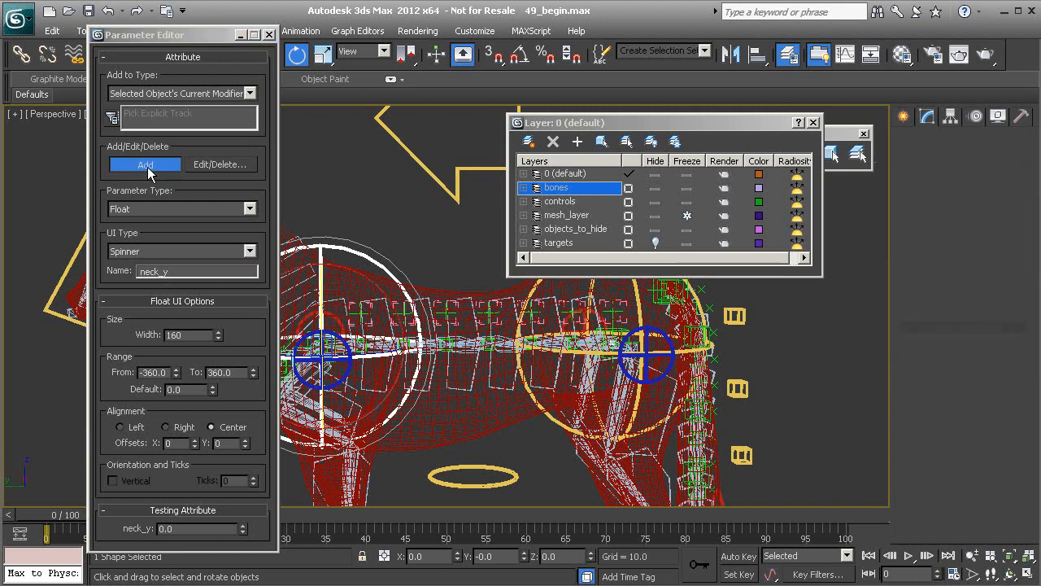
pyautogui.doubleClick(178, 271)
pyautogui.write('neck_z')
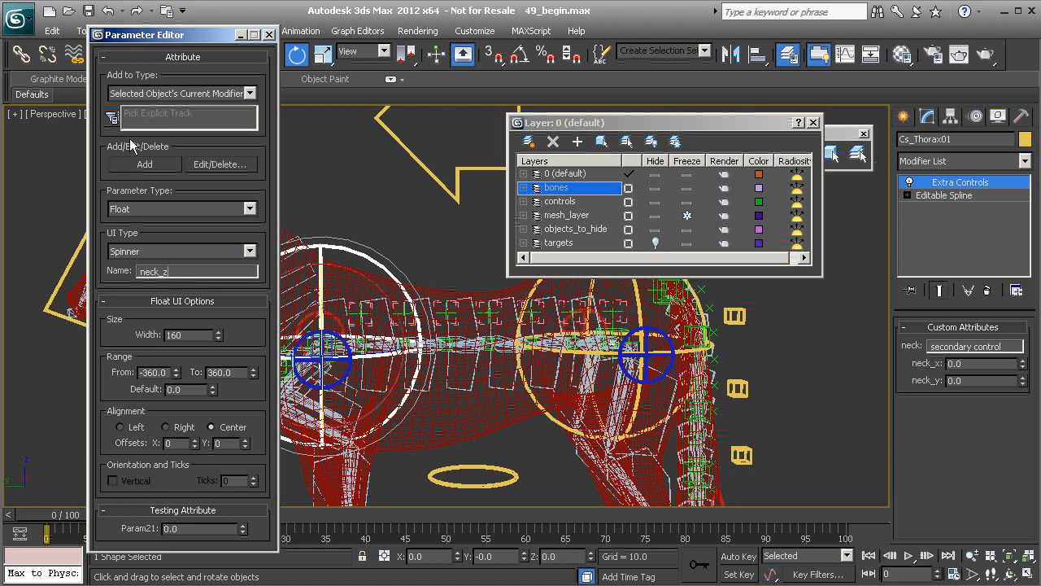
pyautogui.click(137, 164)
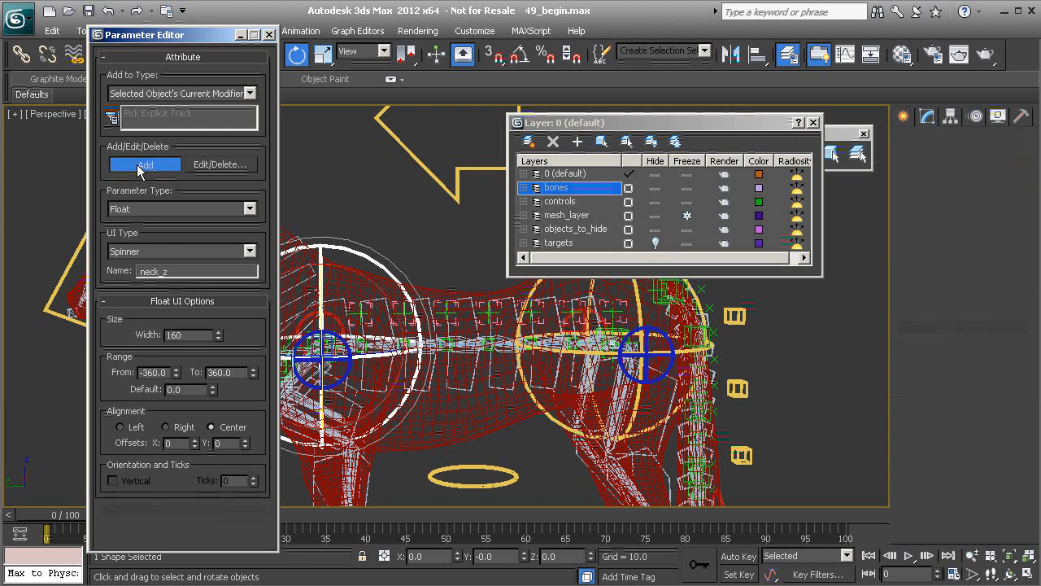
pyautogui.click(270, 37)
# Start wiring the thorax control's neck_x custom attribute to the Zero Euler XYZ X Rotation of the PtDrv_NeckRoot01 point helper.
pyautogui.scroll(2, 317, 326)
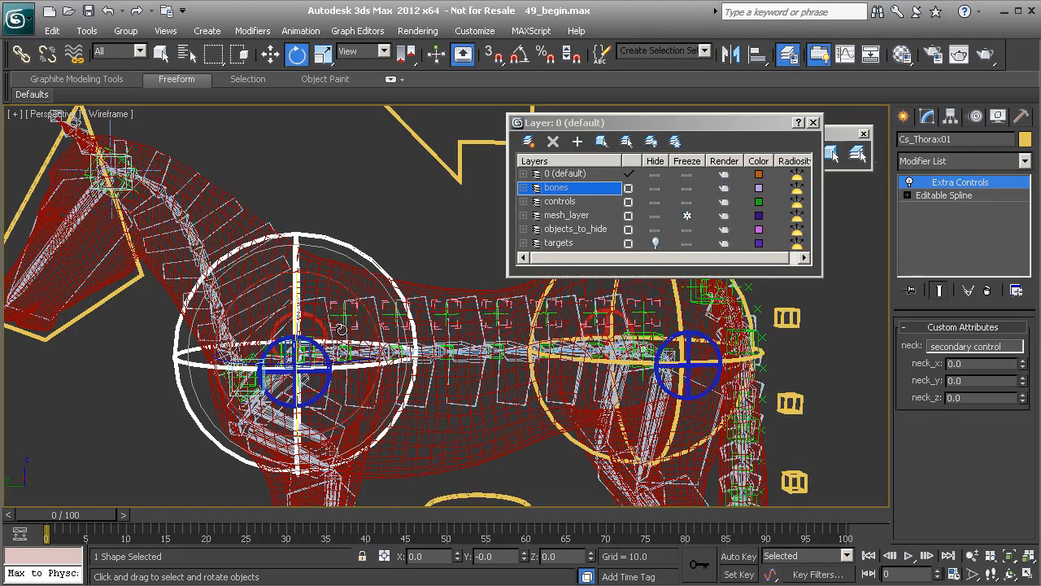
pyautogui.scroll(5, 340, 328)
pyautogui.scroll(3, 261, 329)
pyautogui.moveTo(334, 173); pyautogui.dragTo(346, 153, button='middle')
pyautogui.moveTo(163, 234); pyautogui.dragTo(200, 219, button='middle')
pyautogui.scroll(4, 200, 218)
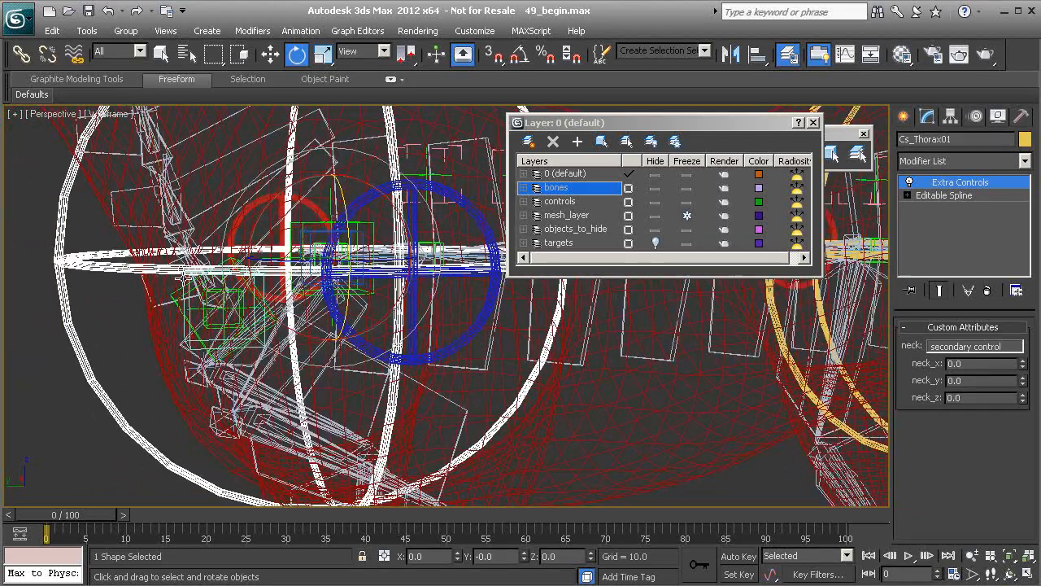
pyautogui.click(283, 259)
pyautogui.moveTo(348, 268)
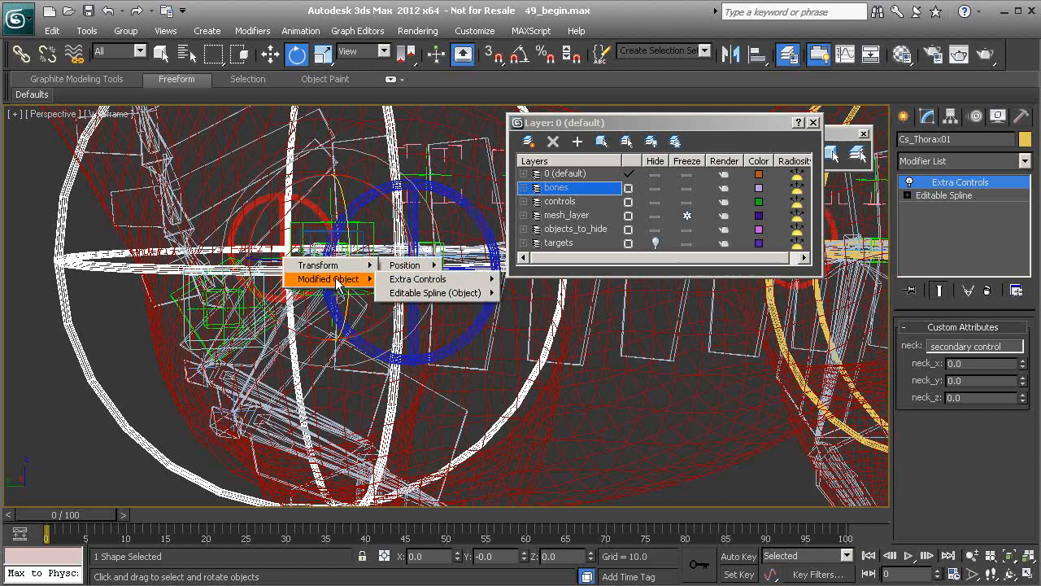
pyautogui.moveTo(464, 293)
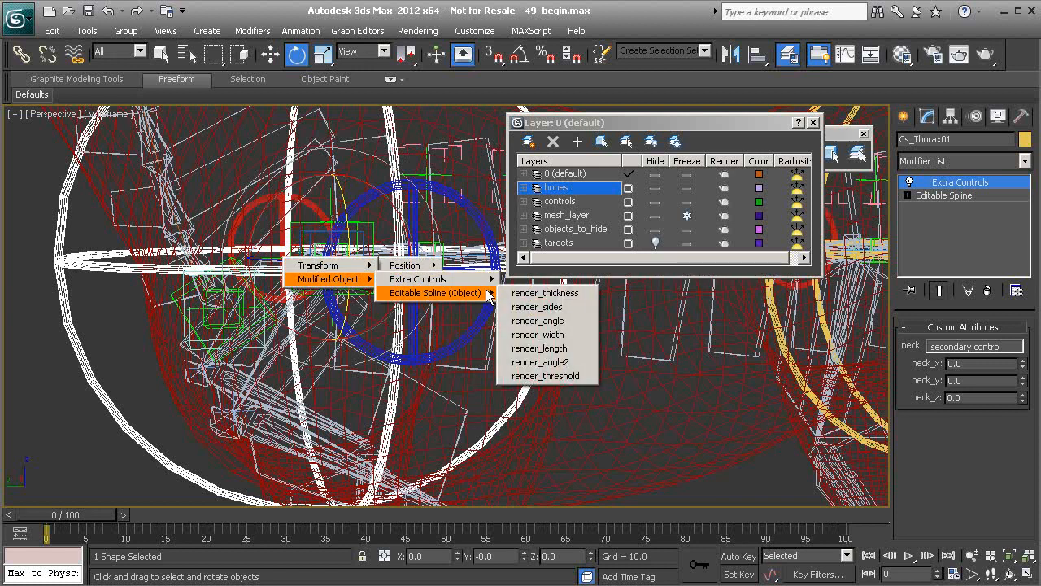
pyautogui.moveTo(486, 279)
pyautogui.moveTo(582, 279)
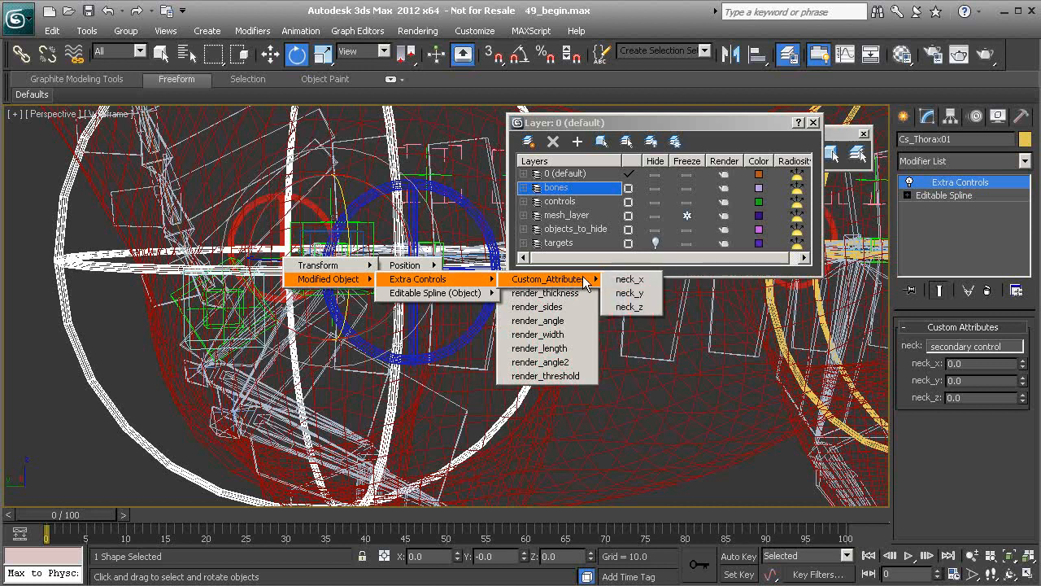
pyautogui.click(628, 279)
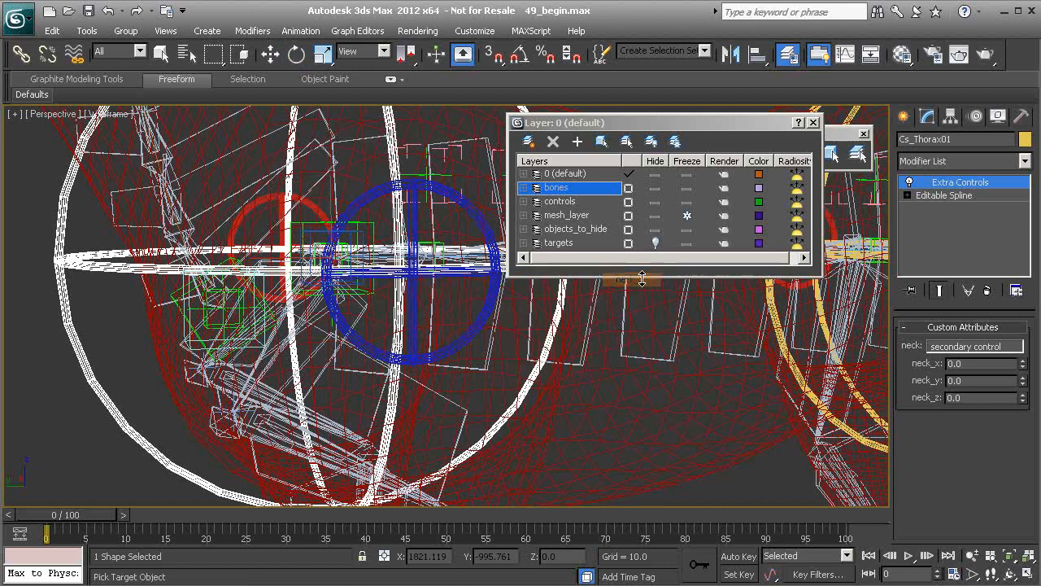
pyautogui.click(187, 333)
pyautogui.moveTo(232, 342)
pyautogui.moveTo(283, 354)
pyautogui.moveTo(370, 371)
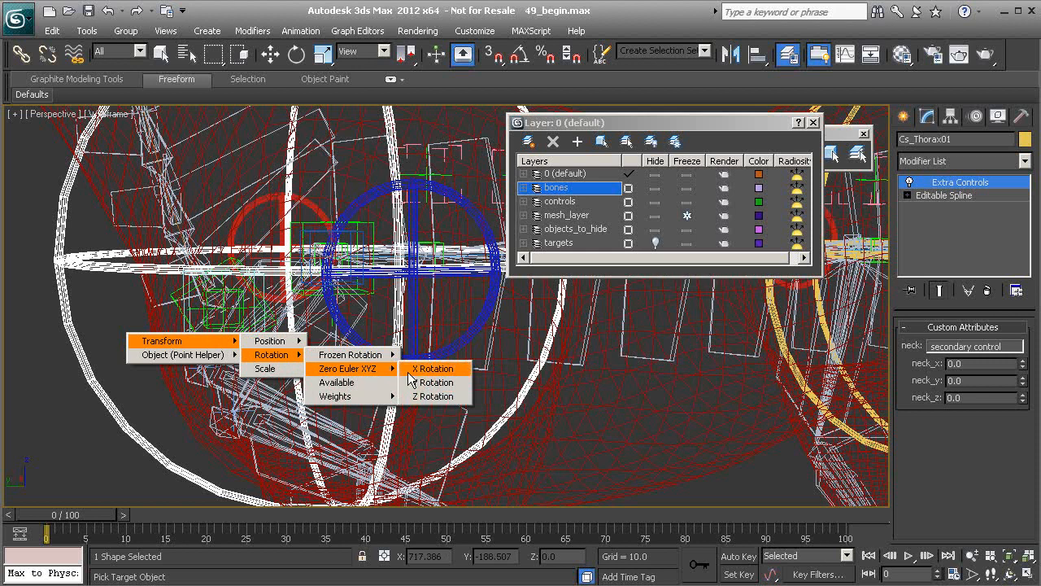
pyautogui.click(435, 368)
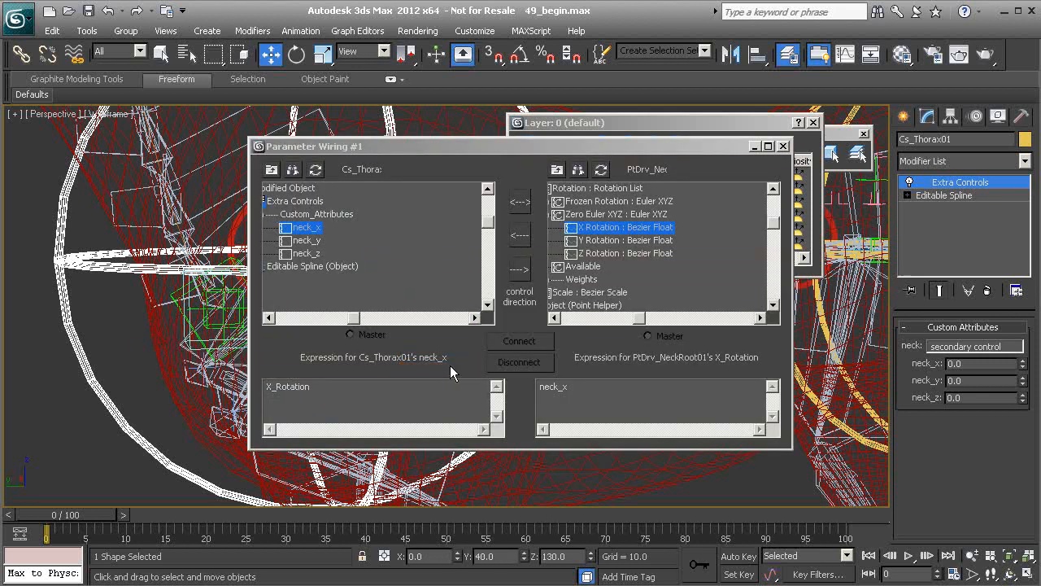
# Connect neck_x one-way to the neck root helper's X Rotation with the expression DegToRad(neck_x).
pyautogui.click(520, 268)
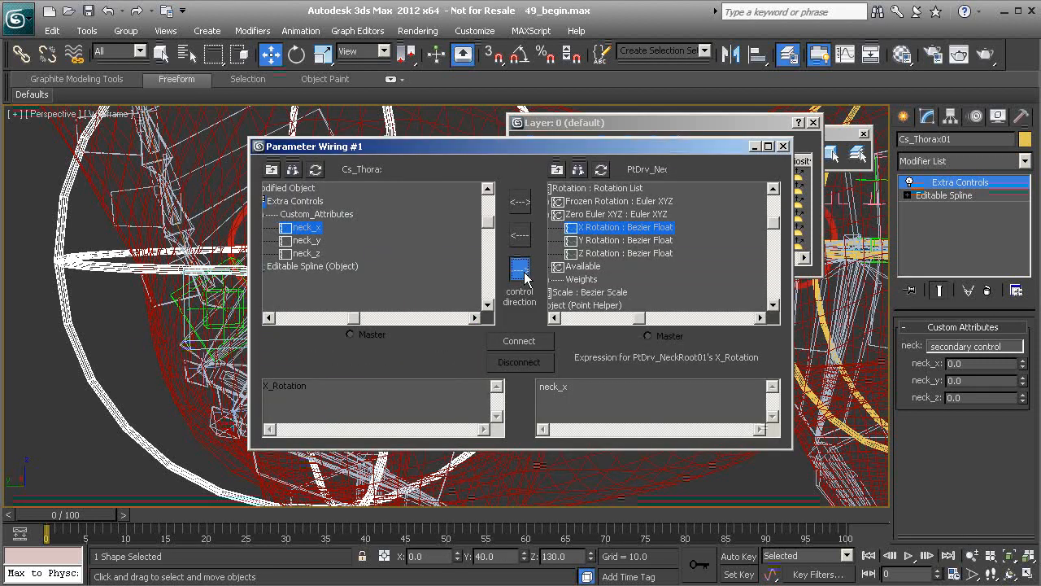
pyautogui.click(541, 388)
pyautogui.write('DegToRad(')
pyautogui.click(528, 339)
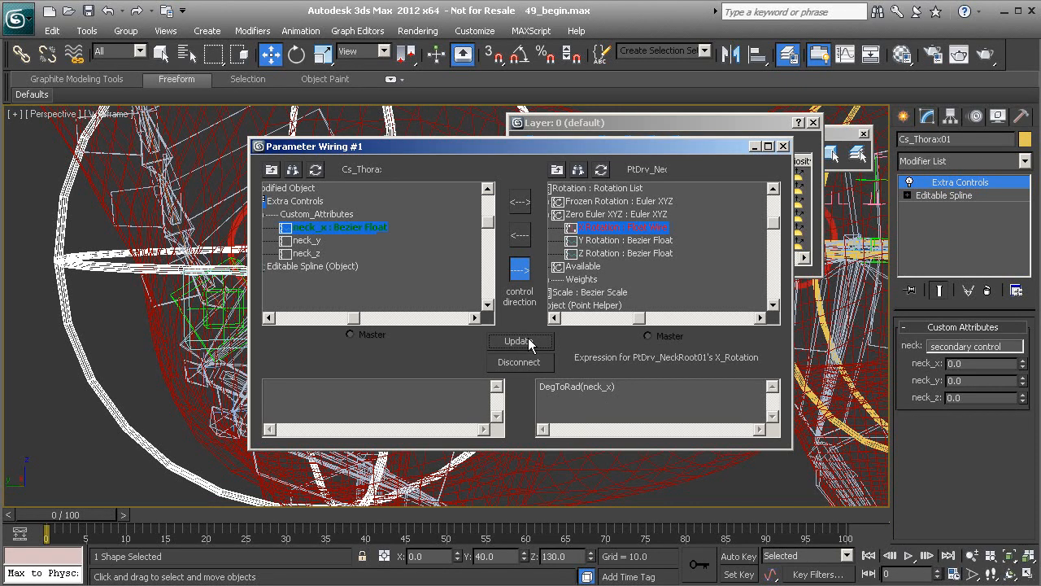
# Connect neck_y one-way to the neck root helper's Zero Euler Y Rotation with the expression DegToRad(neck_y).
pyautogui.click(309, 240)
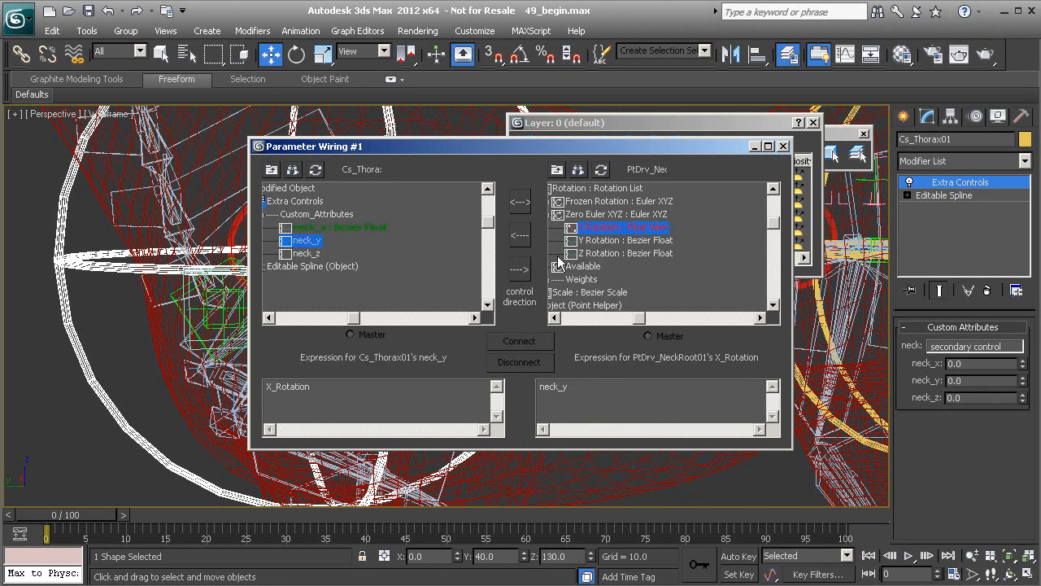
pyautogui.click(623, 241)
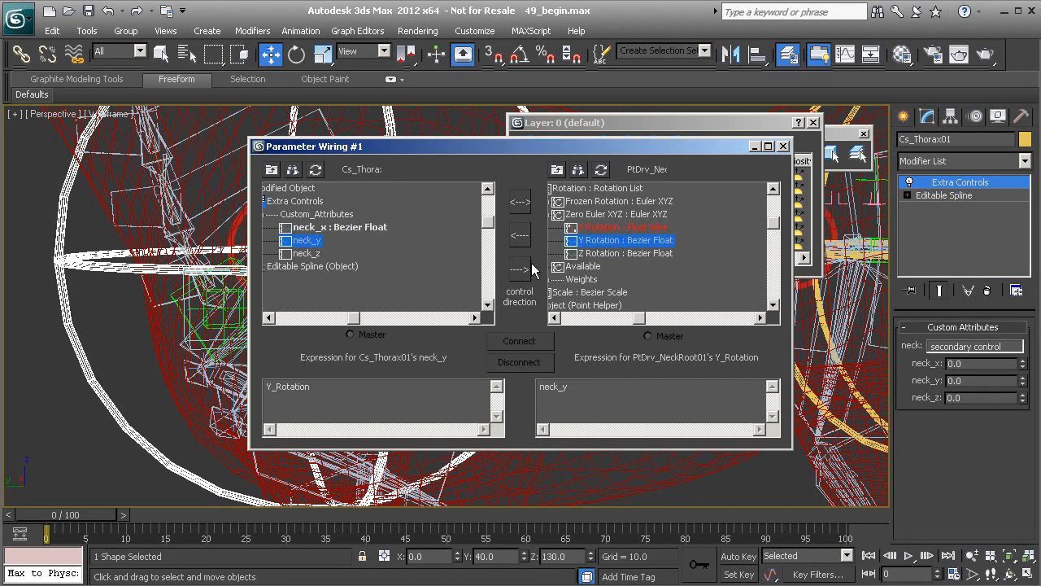
pyautogui.click(539, 388)
pyautogui.write('DegToRad(')
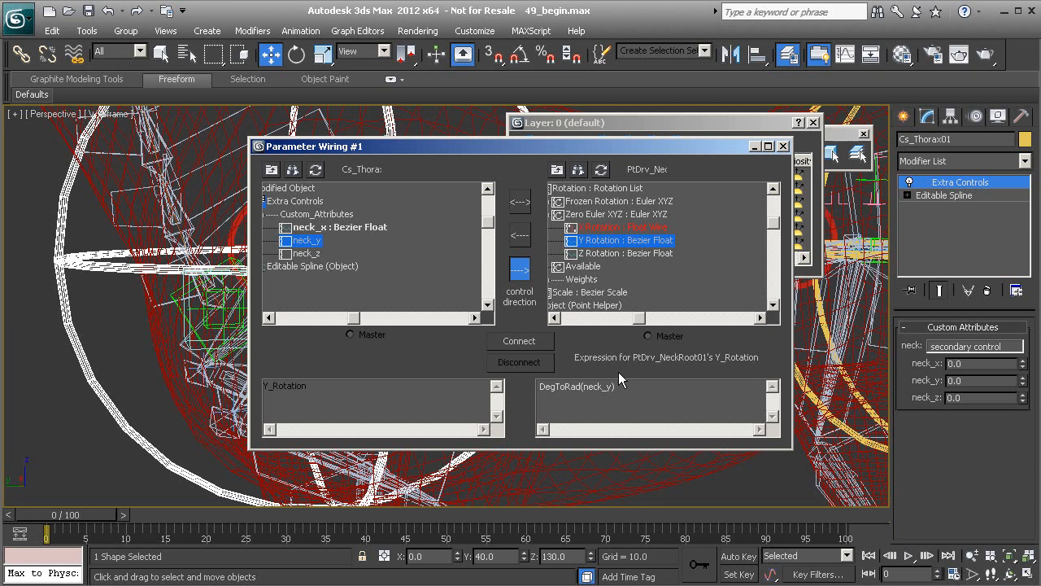
pyautogui.click(519, 341)
# Connect neck_z one-way to the helper's Zero Euler Z Rotation with the expression DegToRad(neck_z), and close the wiring dialog.
pyautogui.click(307, 252)
pyautogui.click(604, 253)
pyautogui.click(519, 269)
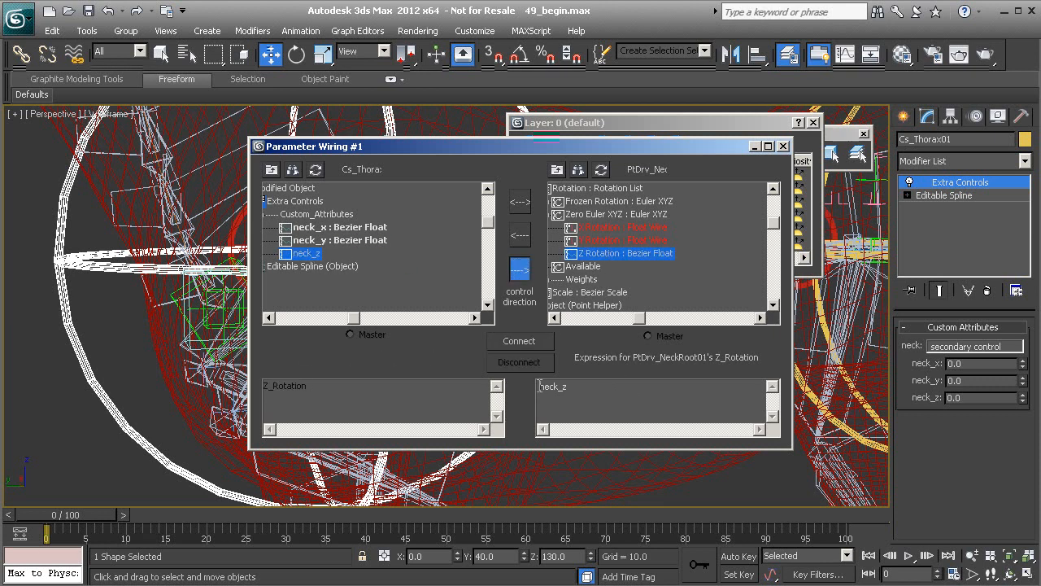
pyautogui.write('DegToRad(')
pyautogui.click(524, 342)
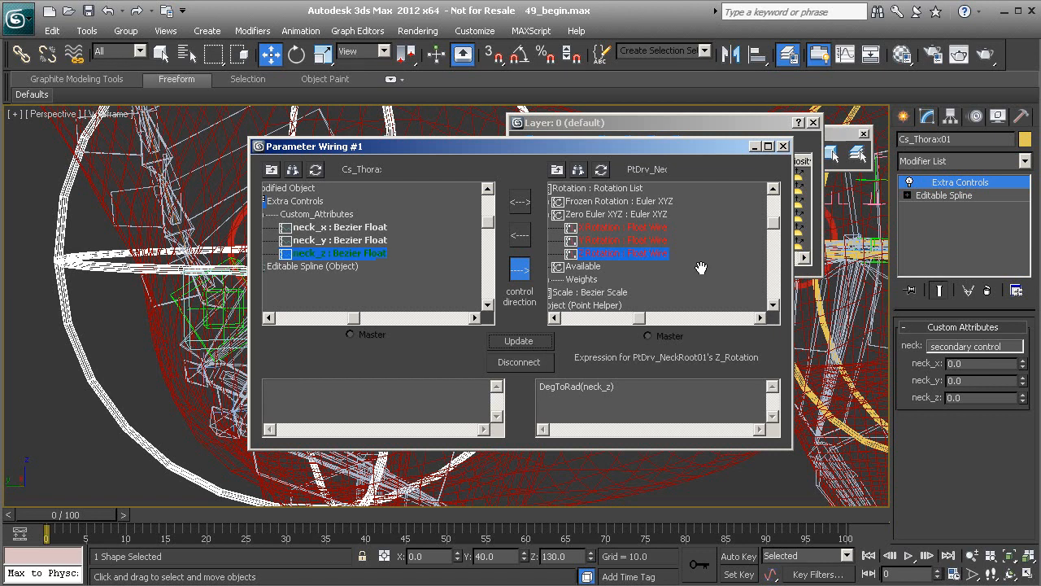
pyautogui.click(783, 148)
# Close the layer manager and the floating Layers toolbar to clear the view of the whole horse.
pyautogui.click(813, 122)
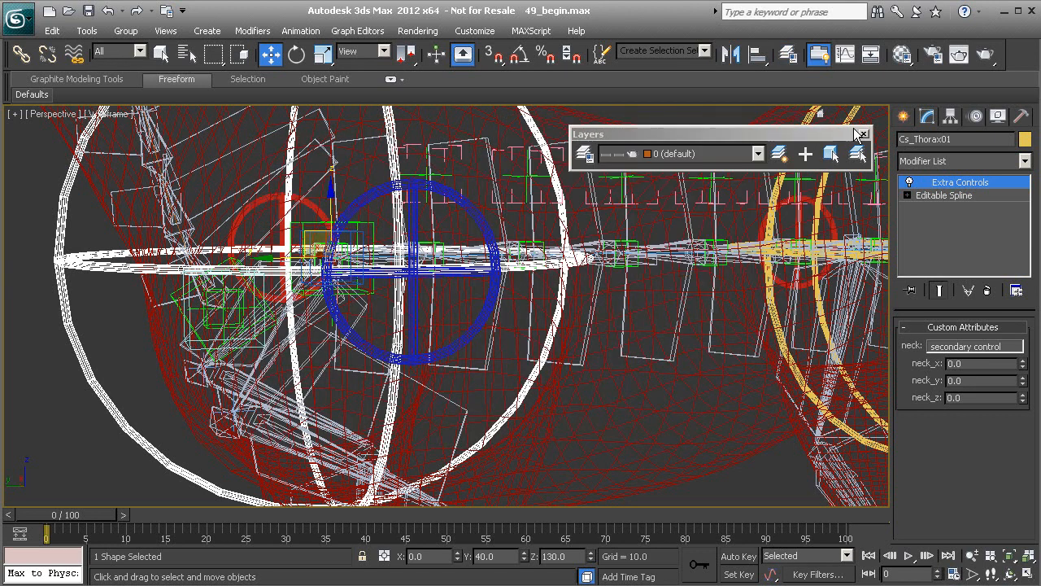
pyautogui.click(864, 134)
pyautogui.scroll(-5, 492, 285)
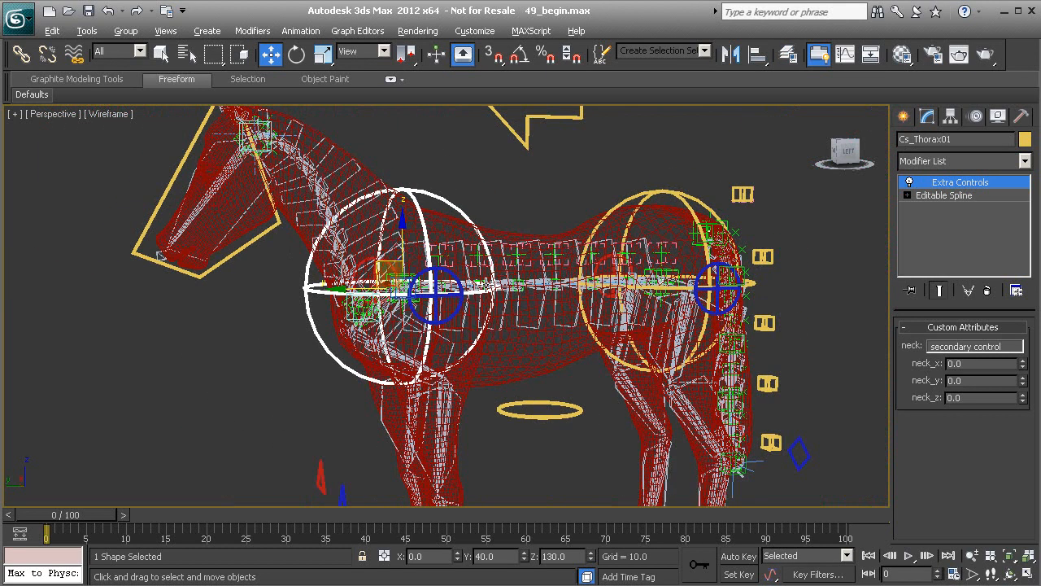
# Switch the viewport to shaded display with the thorax control selected.
pyautogui.keyDown('alt'); pyautogui.moveTo(492, 285); pyautogui.dragTo(462, 285, button='middle'); pyautogui.keyUp('alt')
pyautogui.press('F3')
pyautogui.click(450, 167)
pyautogui.click(443, 194)
# Test the thorax control's neck_x, neck_y and neck_z attributes by varying each one and cancelling every change.
pyautogui.moveTo(1022, 364); pyautogui.dragTo(1025, 520)
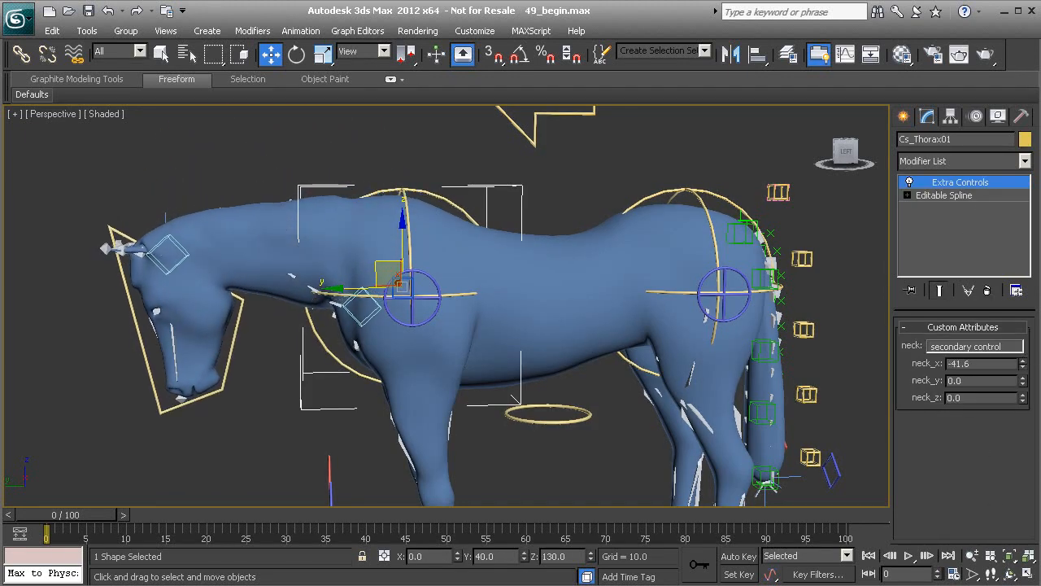
pyautogui.rightClick(1027, 538)
pyautogui.moveTo(1023, 377); pyautogui.dragTo(1011, 553)
pyautogui.rightClick(1011, 553)
pyautogui.moveTo(1023, 397); pyautogui.dragTo(981, 549)
pyautogui.rightClick(981, 549)
pyautogui.keyDown('alt'); pyautogui.moveTo(374, 329); pyautogui.dragTo(750, 341, button='middle'); pyautogui.keyUp('alt')
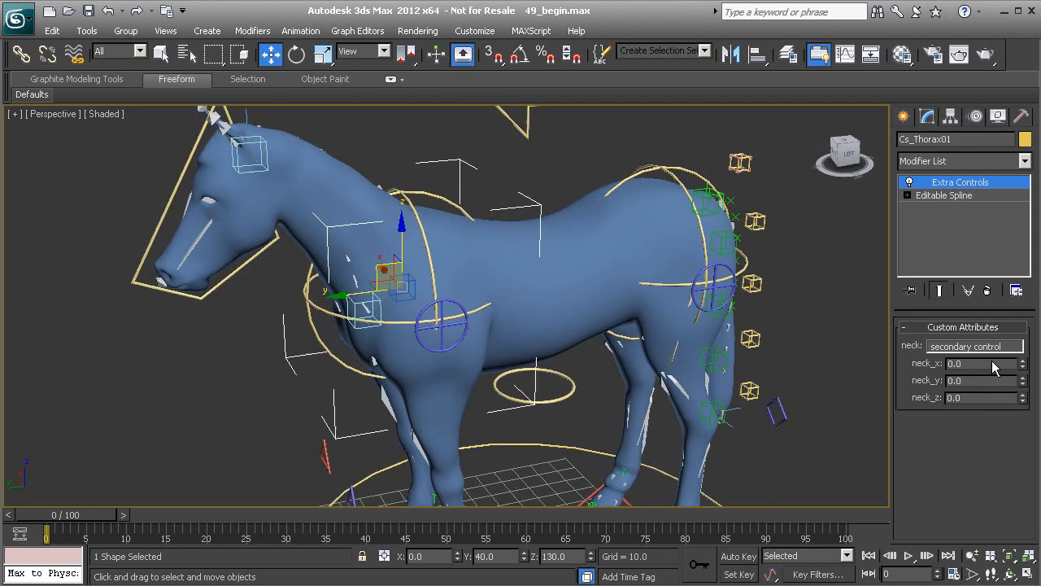
pyautogui.moveTo(1023, 366); pyautogui.dragTo(974, 574)
pyautogui.rightClick(973, 574)
pyautogui.keyDown('alt'); pyautogui.moveTo(420, 281); pyautogui.dragTo(314, 192, button='middle'); pyautogui.keyUp('alt')
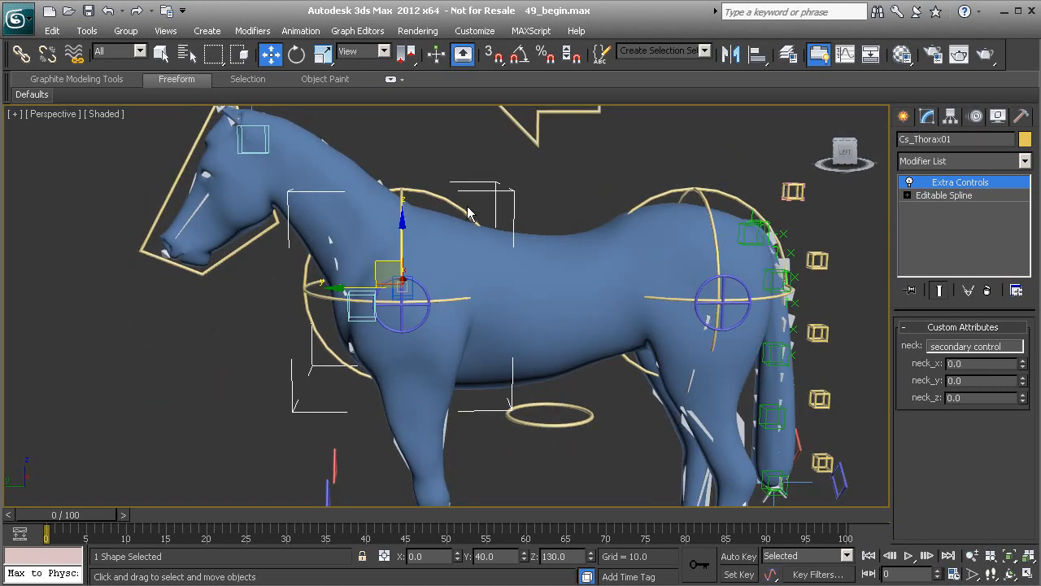
# Deselect the thorax control, show the Layers toolbar and open the layer manager.
pyautogui.click(433, 157)
pyautogui.keyDown('alt'); pyautogui.moveTo(439, 234); pyautogui.dragTo(427, 264, button='middle'); pyautogui.keyUp('alt')
pyautogui.rightClick(547, 147)
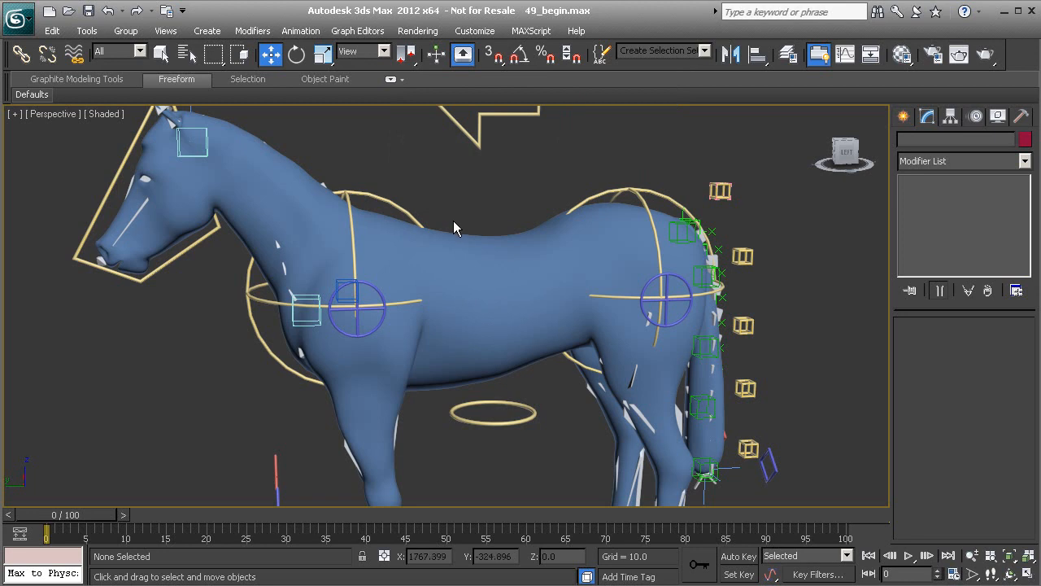
pyautogui.scroll(-5, 454, 213)
pyautogui.keyDown('alt'); pyautogui.moveTo(452, 265); pyautogui.dragTo(447, 267, button='middle'); pyautogui.keyUp('alt')
pyautogui.rightClick(633, 51)
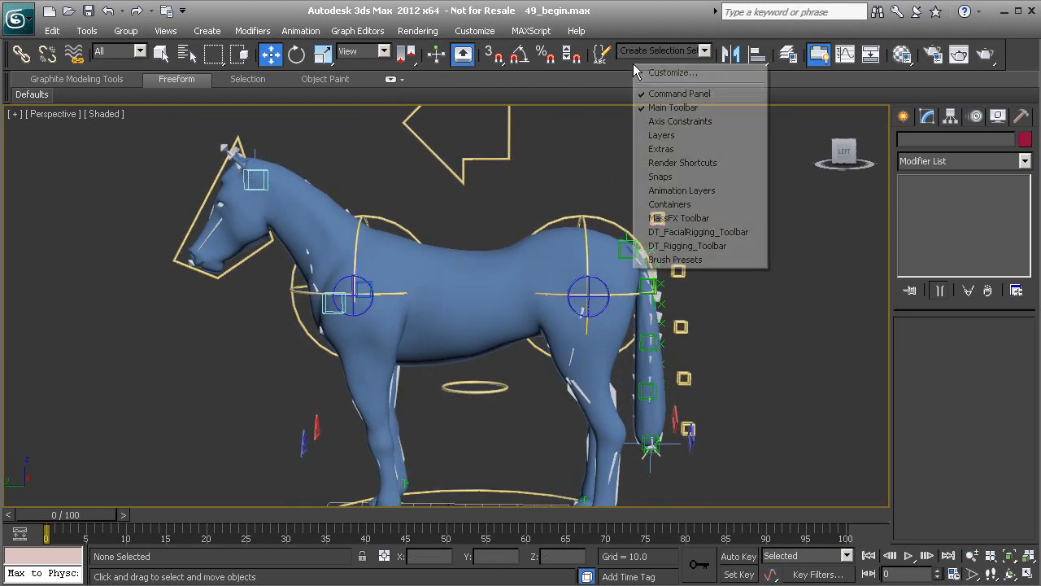
pyautogui.click(661, 138)
pyautogui.click(584, 153)
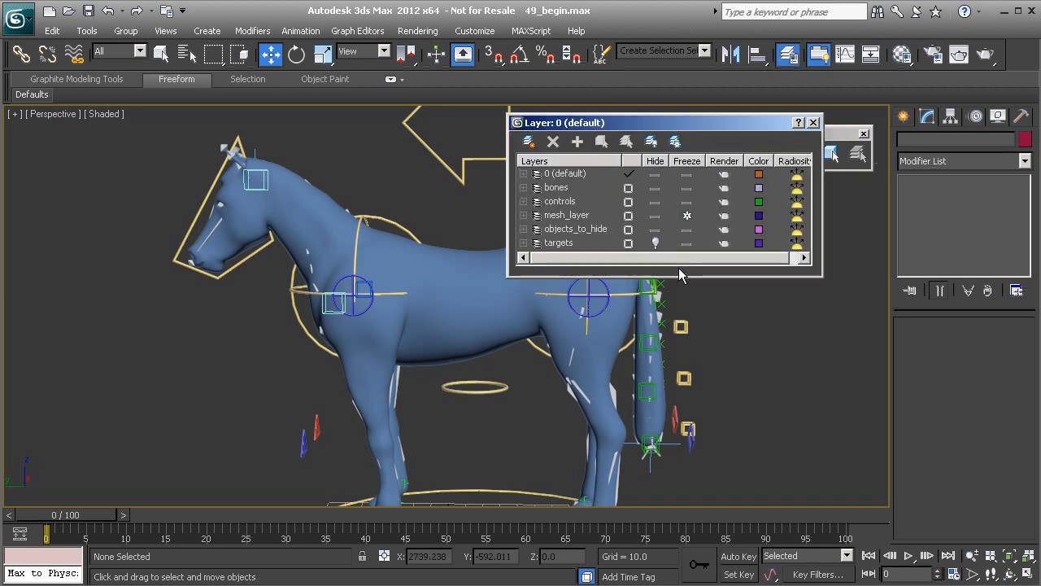
# Hide the objects_to_hide and bones layers, and close the layer manager.
pyautogui.moveTo(415, 341); pyautogui.dragTo(371, 295, button='middle')
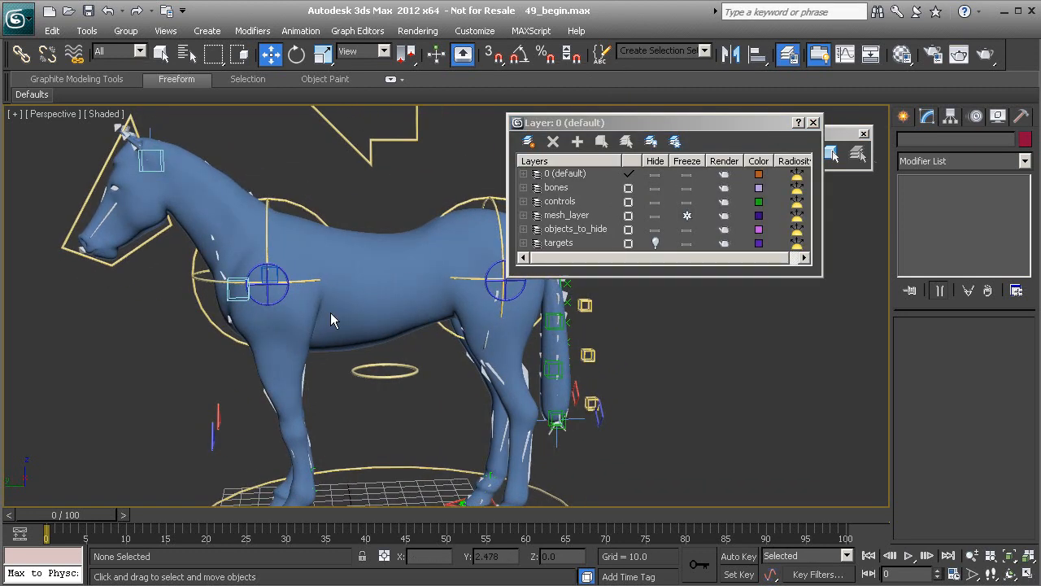
pyautogui.click(656, 229)
pyautogui.click(655, 187)
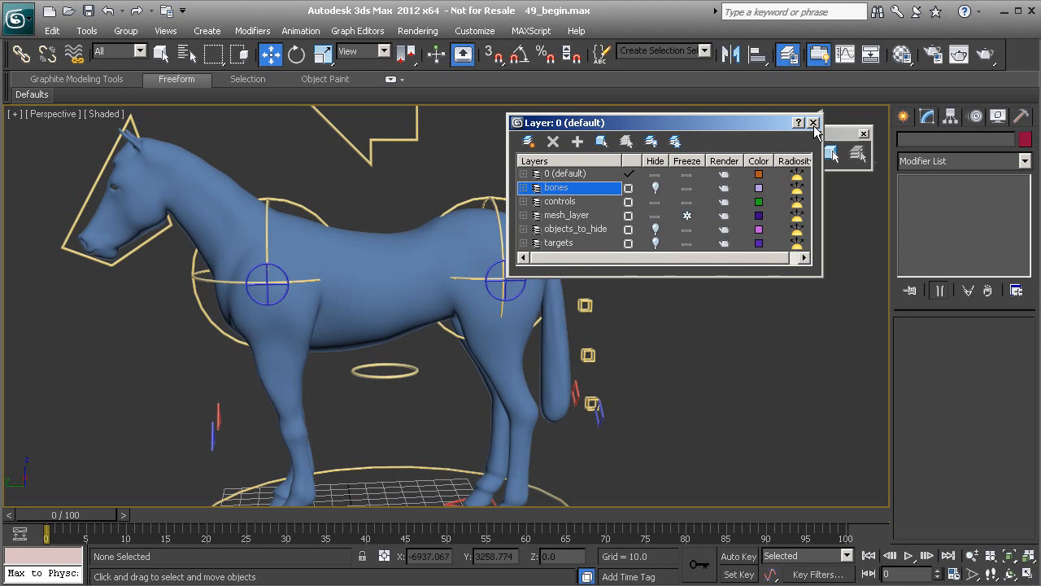
pyautogui.click(812, 122)
pyautogui.keyDown('alt'); pyautogui.moveTo(684, 243); pyautogui.dragTo(268, 352, button='middle'); pyautogui.keyUp('alt')
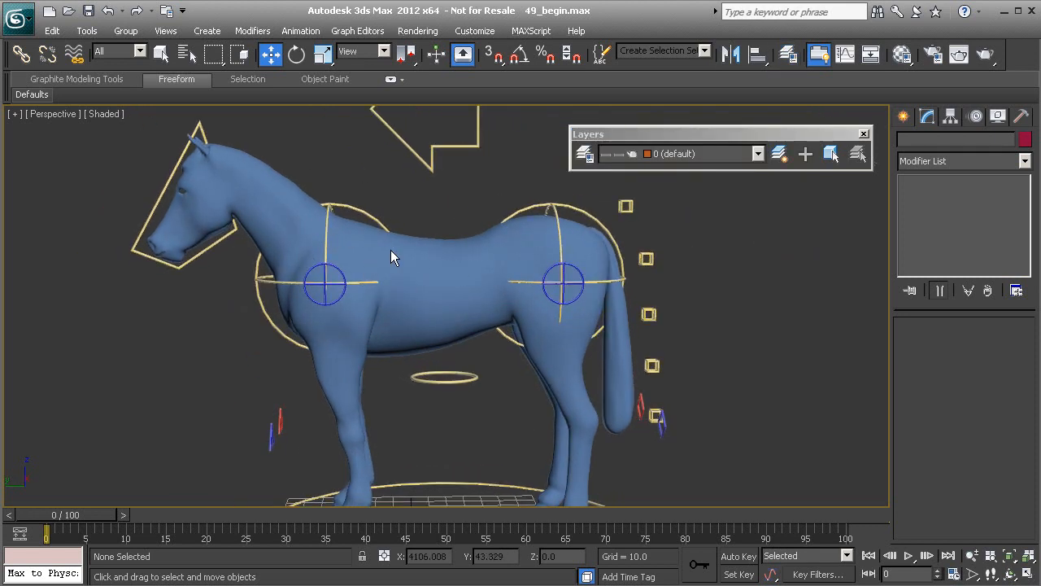
pyautogui.keyDown('alt'); pyautogui.moveTo(384, 290); pyautogui.dragTo(396, 308, button='middle'); pyautogui.keyUp('alt')
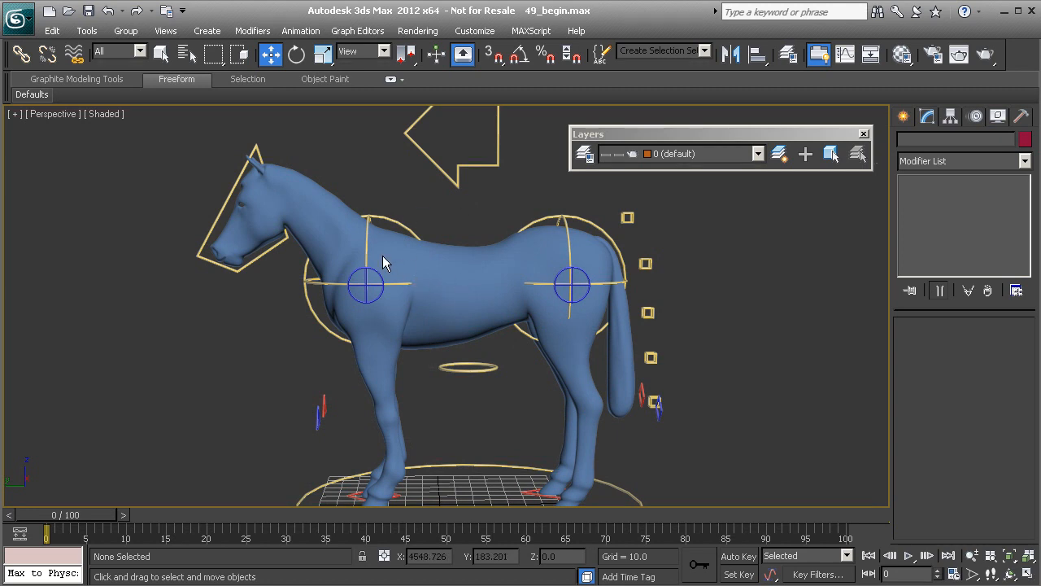
pyautogui.keyDown('alt'); pyautogui.moveTo(342, 264); pyautogui.dragTo(463, 245, button='middle'); pyautogui.keyUp('alt')
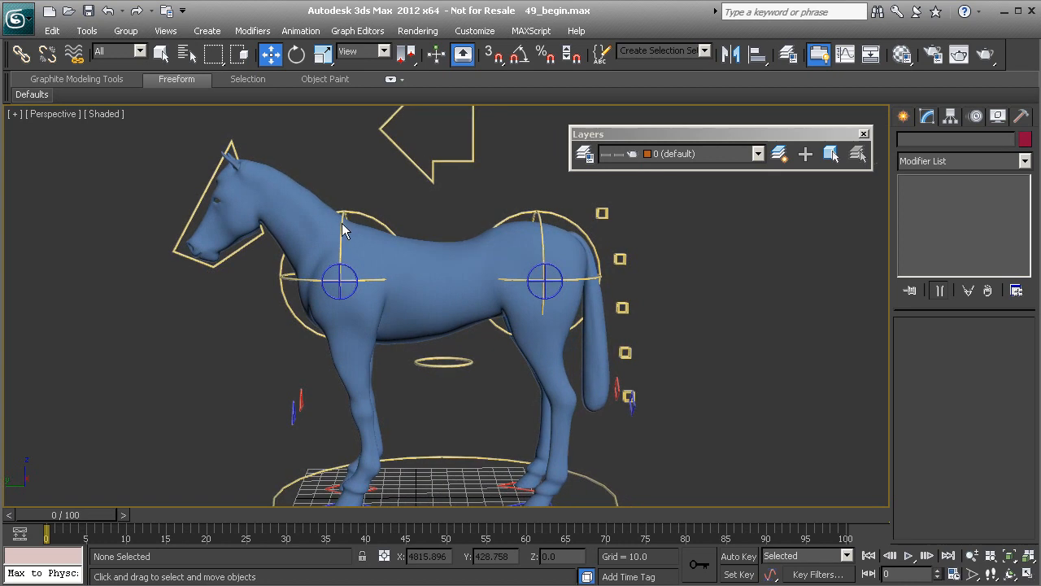
pyautogui.moveTo(390, 272); pyautogui.dragTo(410, 238, button='middle')
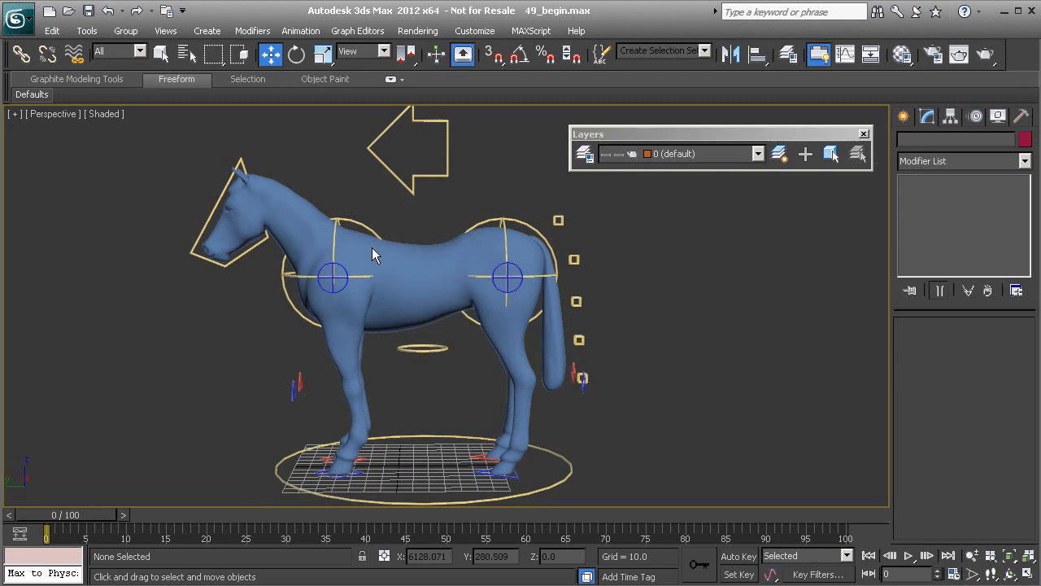